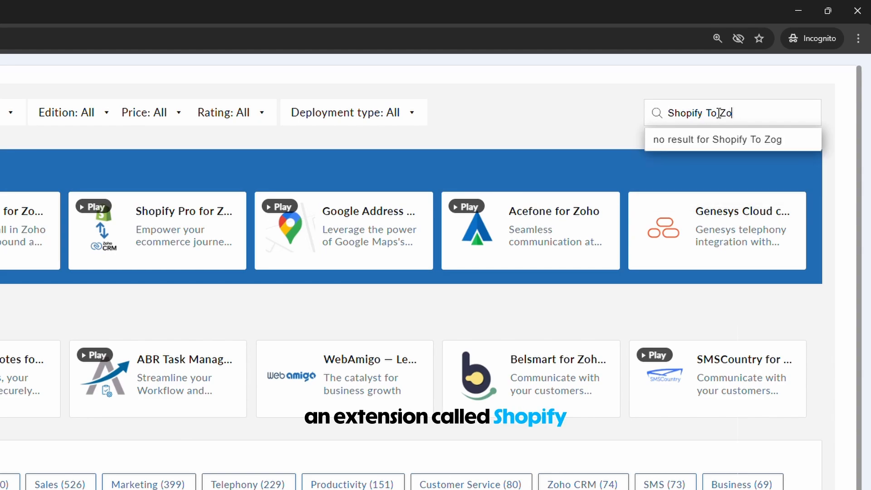
Search the marketplace for "Shopify To Zoho CRM" and open the Shopify extension for Zoho CRM listing.
type("CRM")
key("Return")
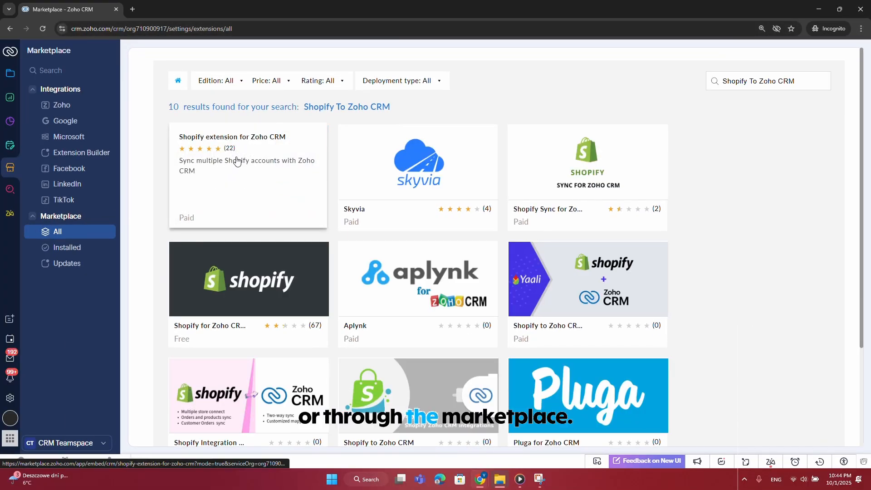
left_click(237, 158)
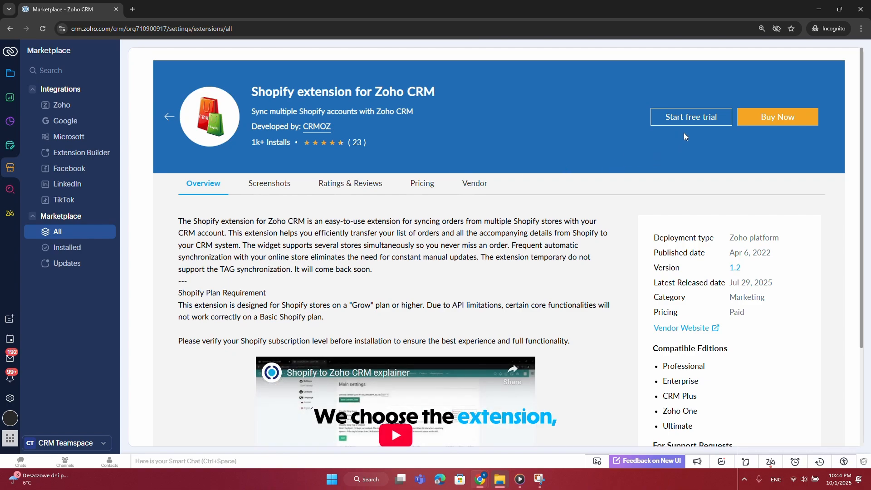
Start the extension's free trial, agreeing to both the vendor's terms and the Zoho Marketplace terms.
left_click(699, 124)
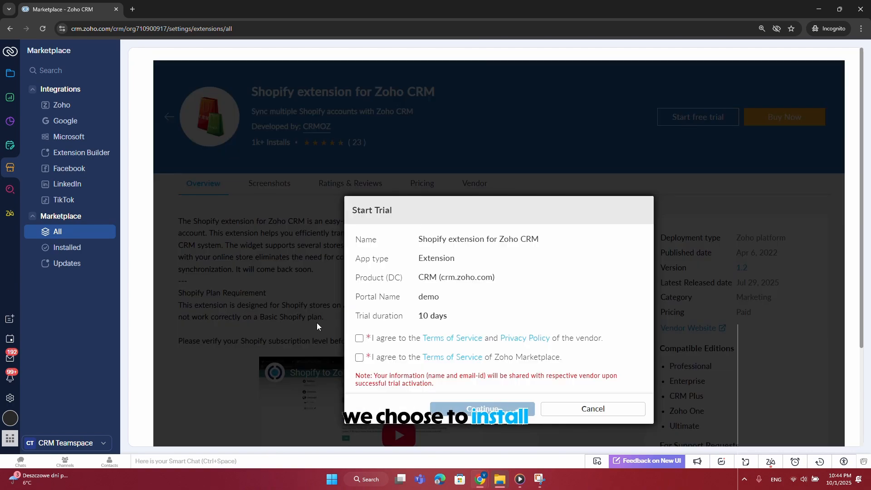
scroll(362, 325, "down", 1)
left_click(359, 292)
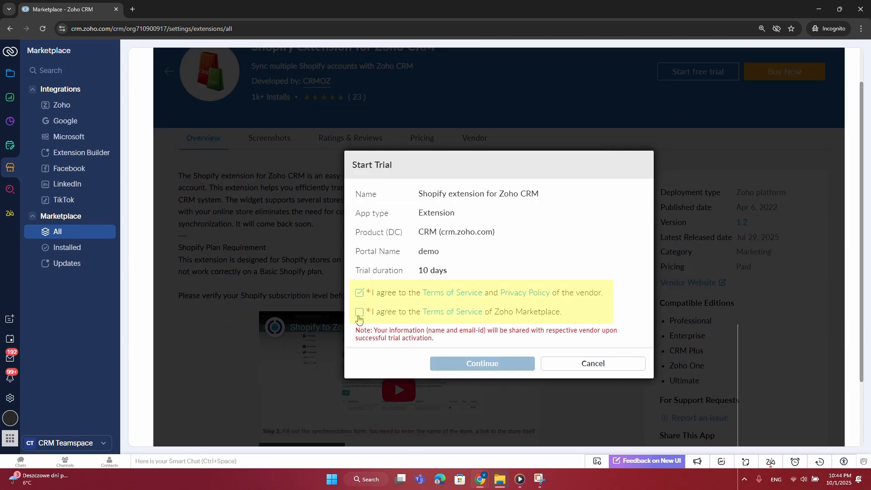
left_click(359, 312)
left_click(475, 370)
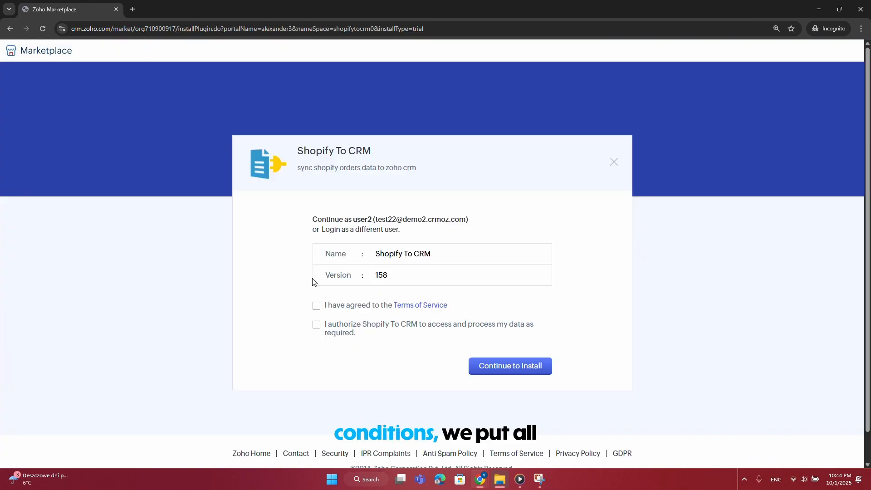
Accept the Shopify To CRM installation terms and install the extension for all users.
left_click(316, 305)
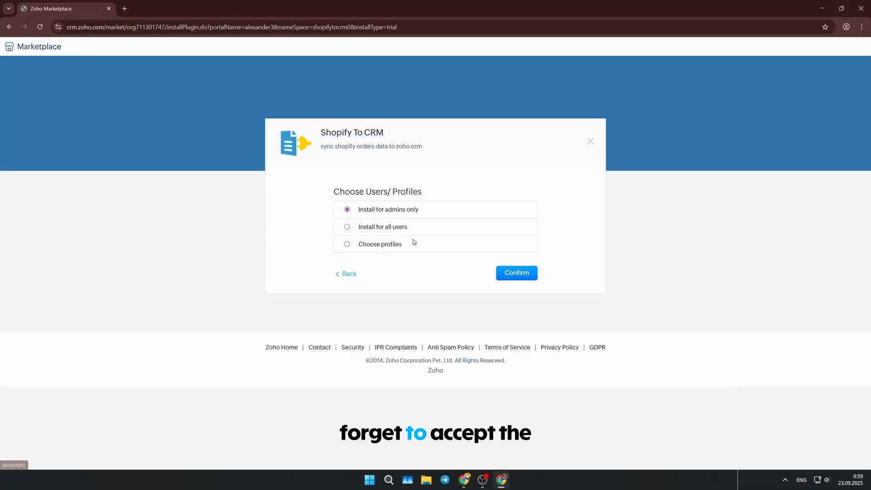
left_click(403, 232)
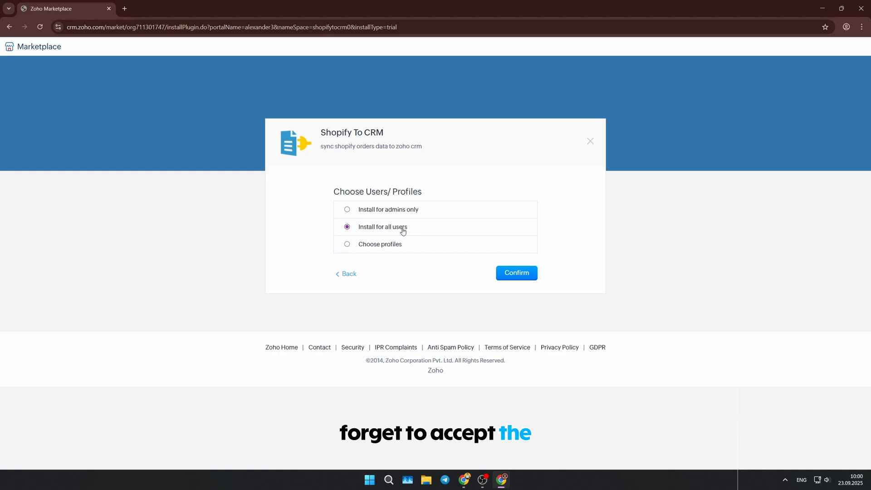
left_click(506, 275)
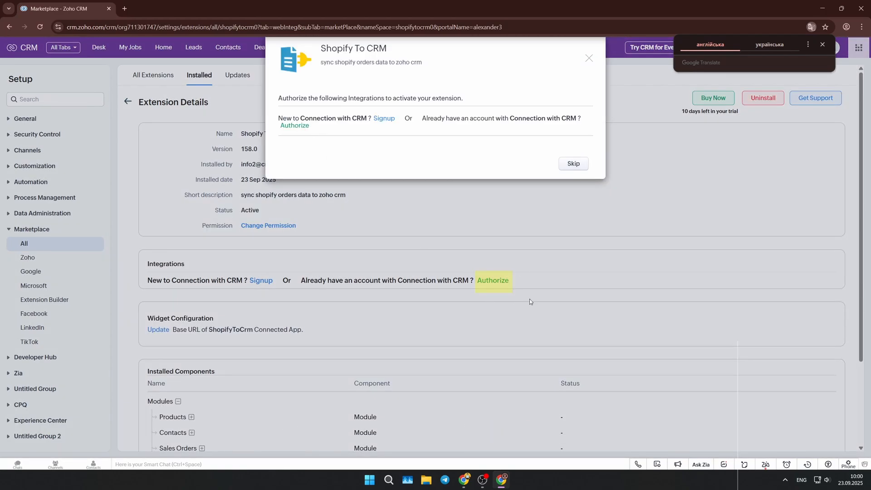
Authorize the Connection with CRM for the CRMOZDEMO production organization, accept the requested access, and finish activating the extension.
left_click(295, 125)
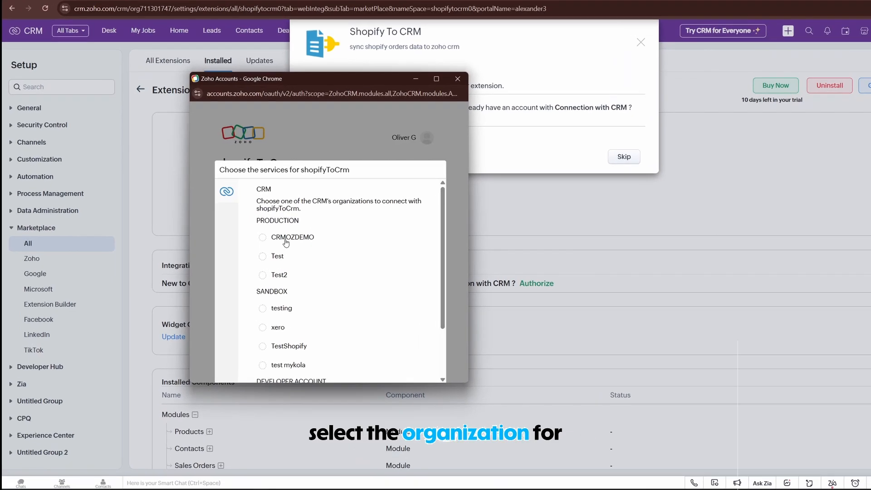
left_click(265, 238)
scroll(293, 245, "down", 1)
scroll(388, 248, "down", 2)
left_click(338, 382)
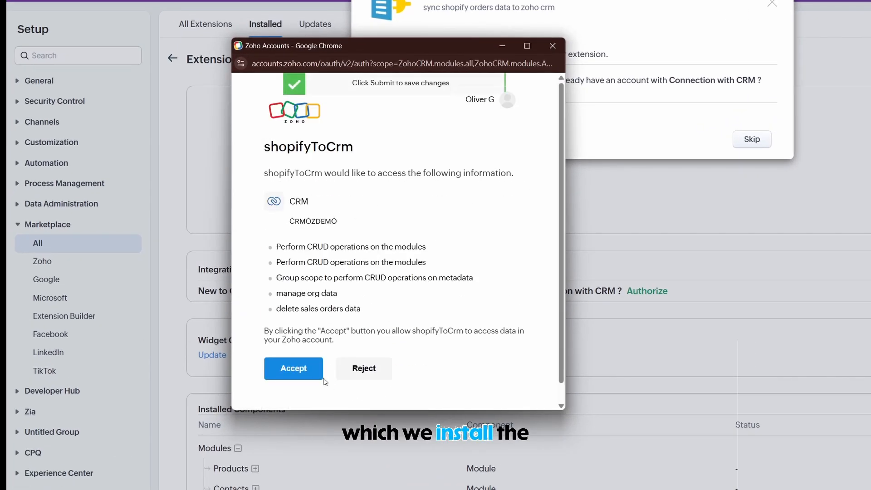
left_click(297, 368)
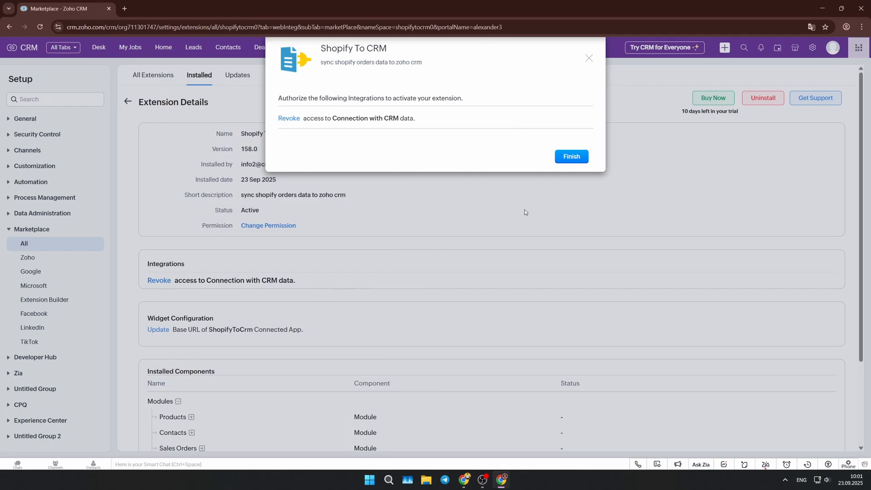
left_click(574, 158)
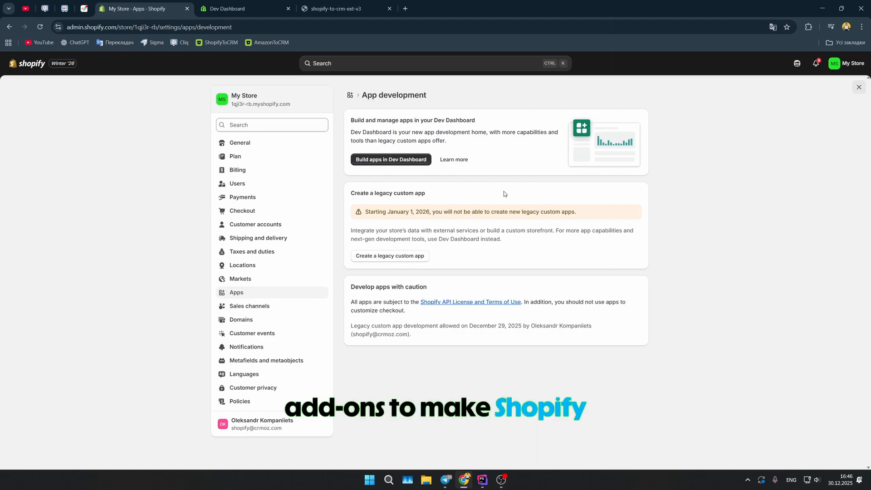
Go to app development in the Shopify store's settings and open the Dev Dashboard for building apps.
left_click(859, 87)
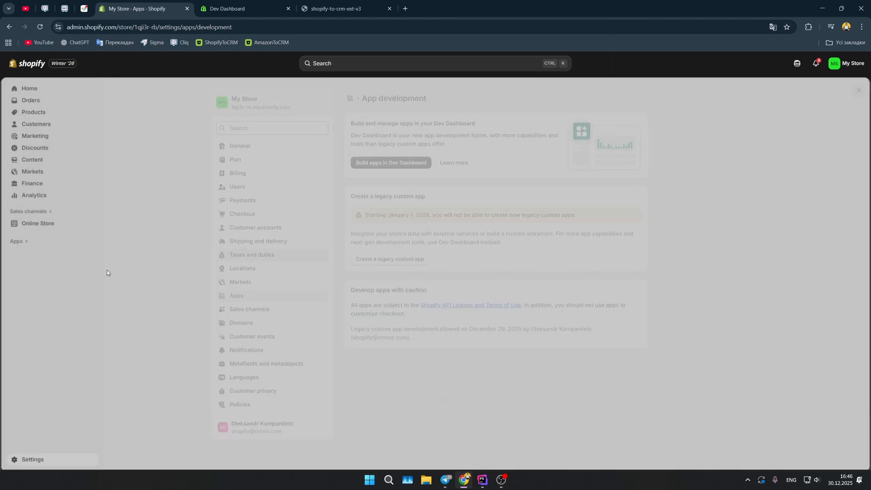
left_click(30, 459)
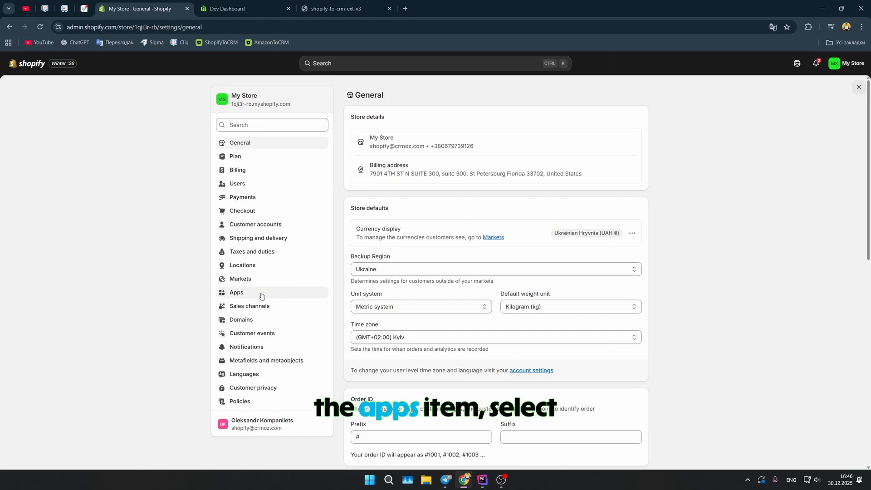
left_click(245, 296)
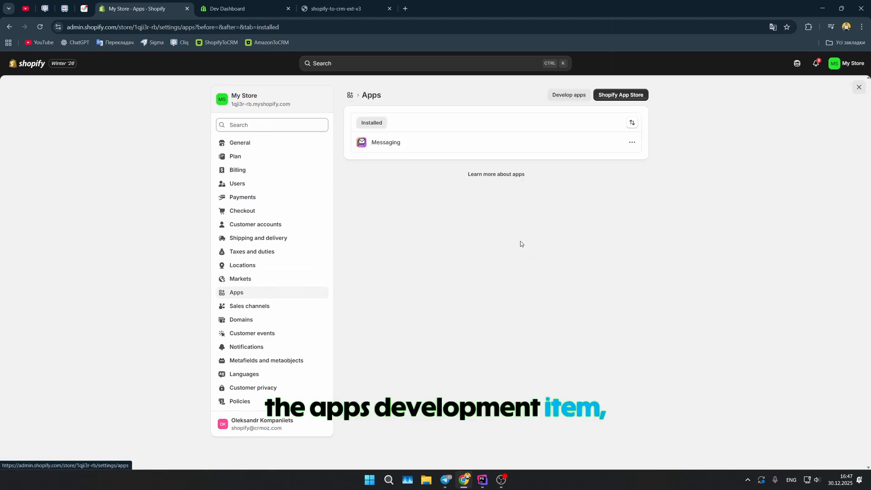
left_click(568, 94)
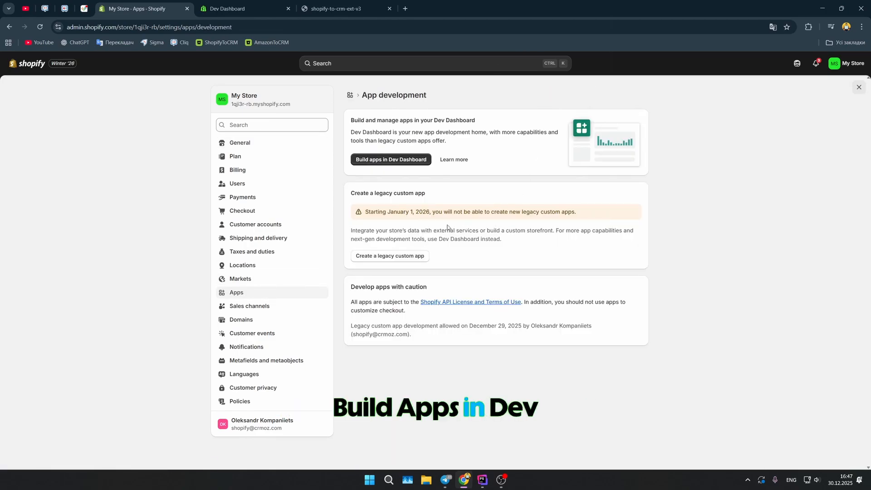
left_click(390, 159)
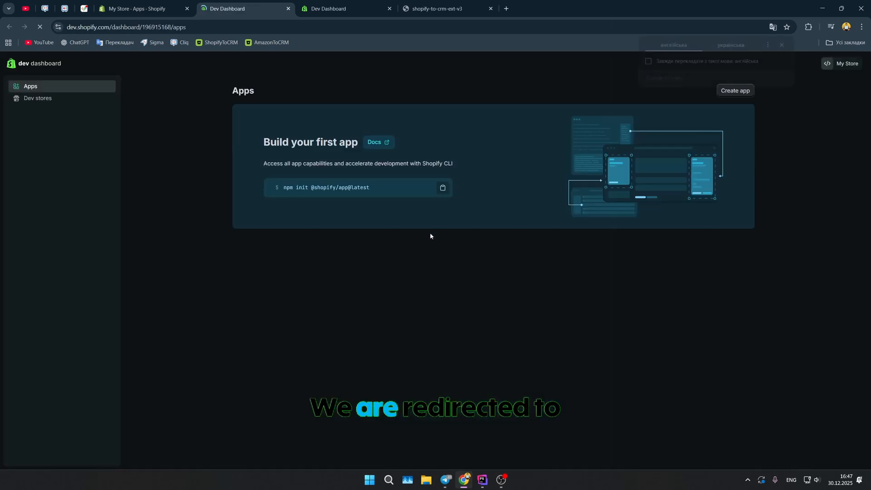
Close the duplicate Dev Dashboard tab and create a new app named TEST CRMOZ in the dashboard.
left_click(363, 9)
left_click(389, 9)
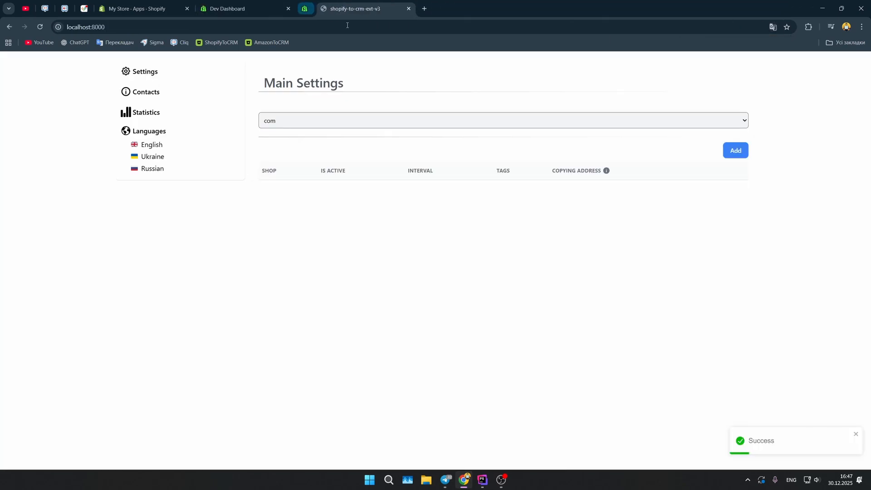
left_click(263, 8)
left_click(731, 91)
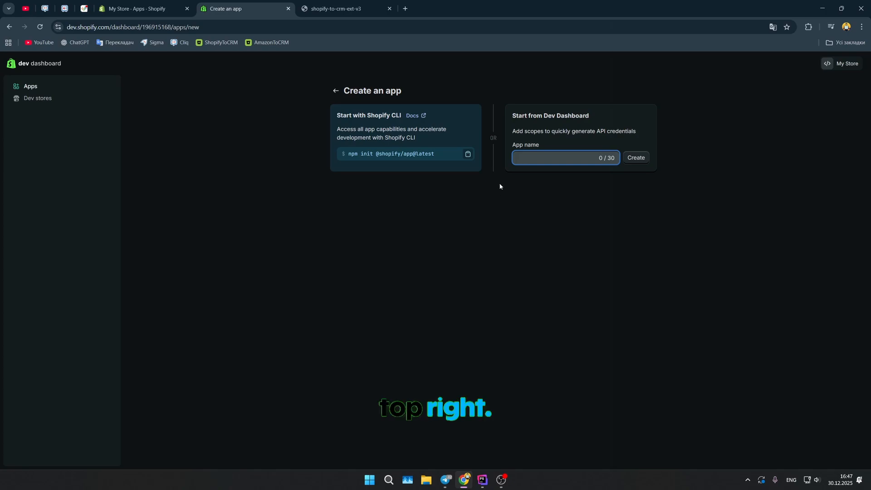
type("TEST CMR")
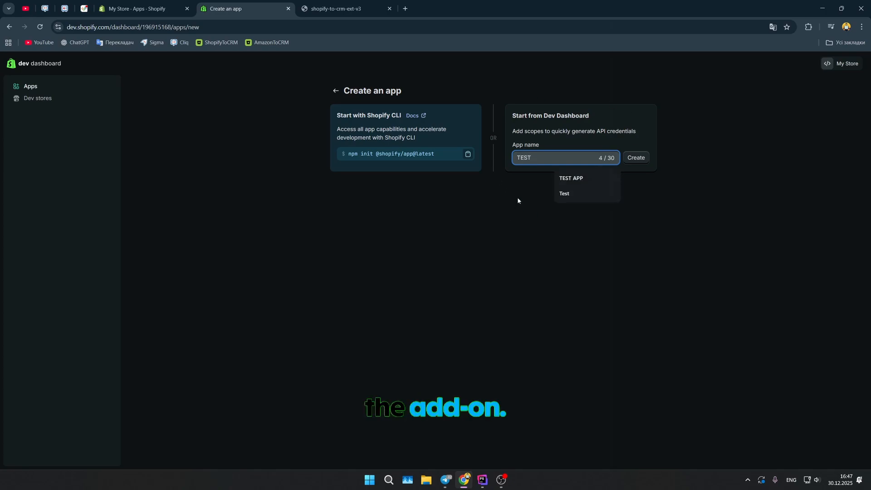
key("BackSpace")
key("BackSpace")
type("RMOZ")
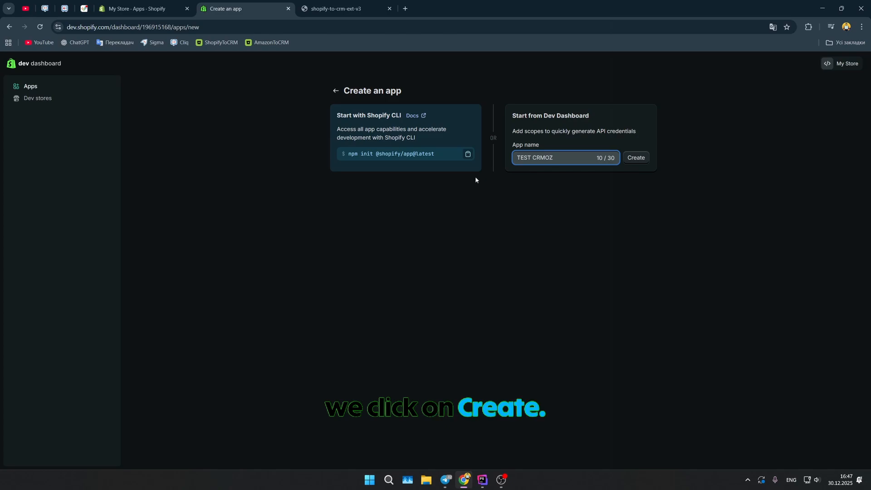
left_click(639, 161)
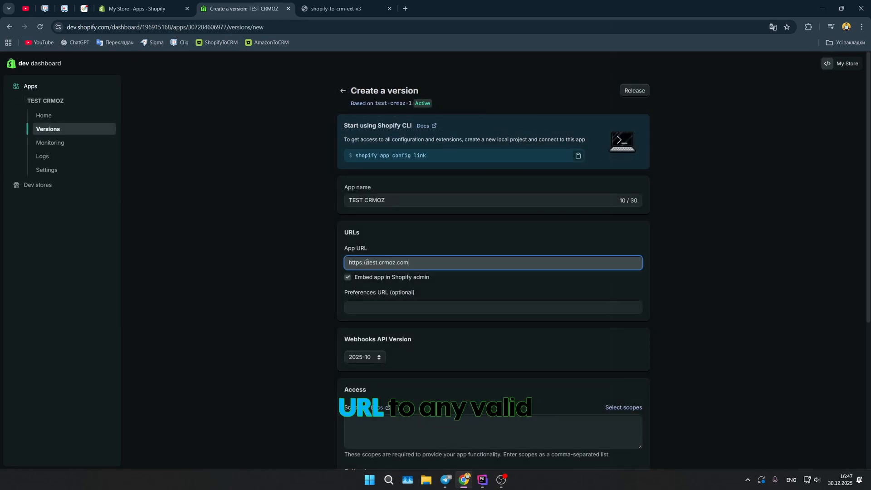
Open the selection of required access scopes for the app version and limit the list to Admin API.
left_click(500, 223)
scroll(431, 264, "down", 2)
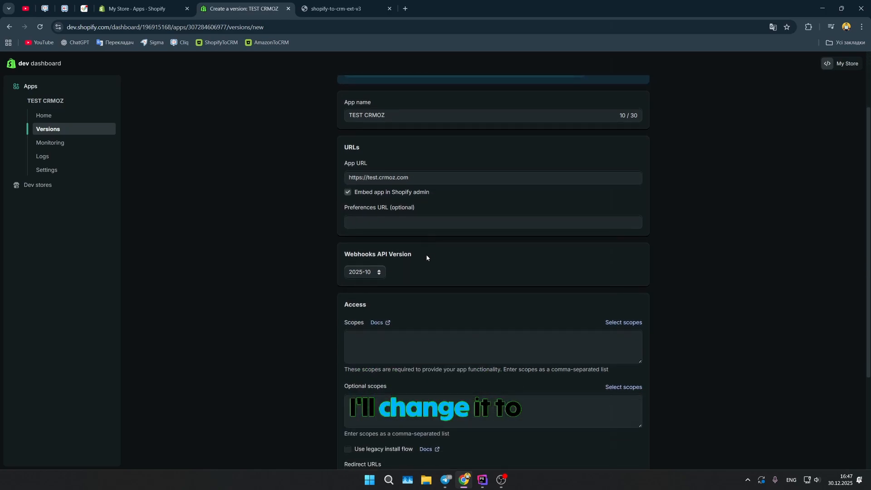
scroll(347, 218, "down", 1)
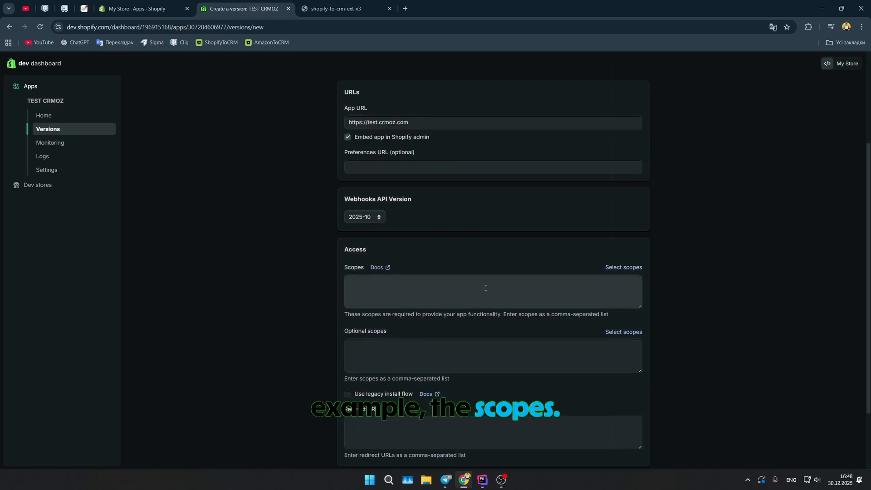
left_click(462, 284)
left_click(623, 268)
left_click(295, 128)
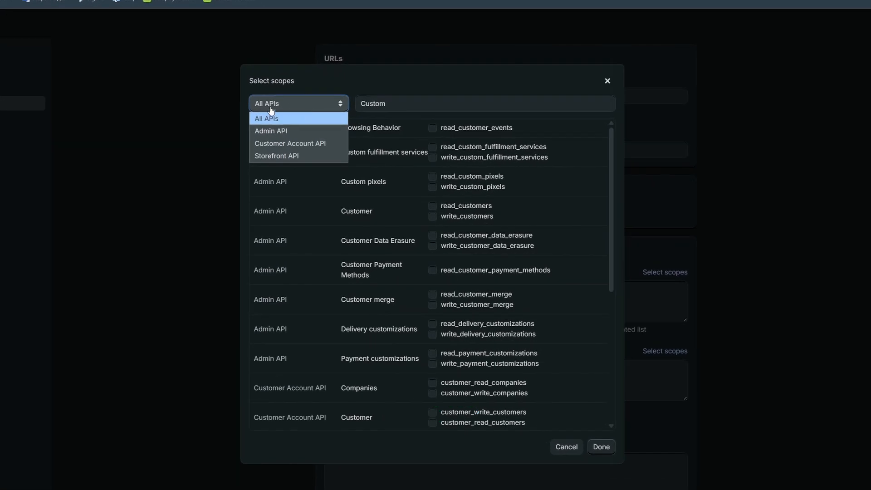
left_click(282, 131)
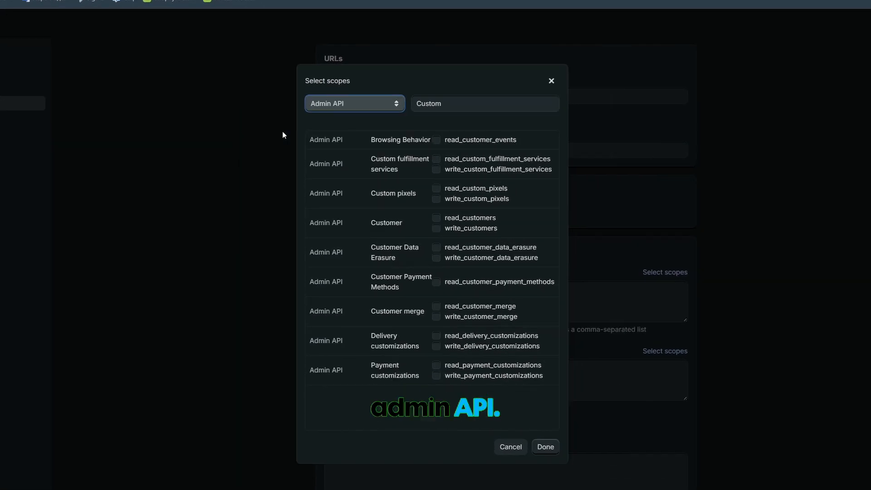
Select the read_customers and write_customers scopes for Customer.
left_click(479, 102)
left_click(458, 218)
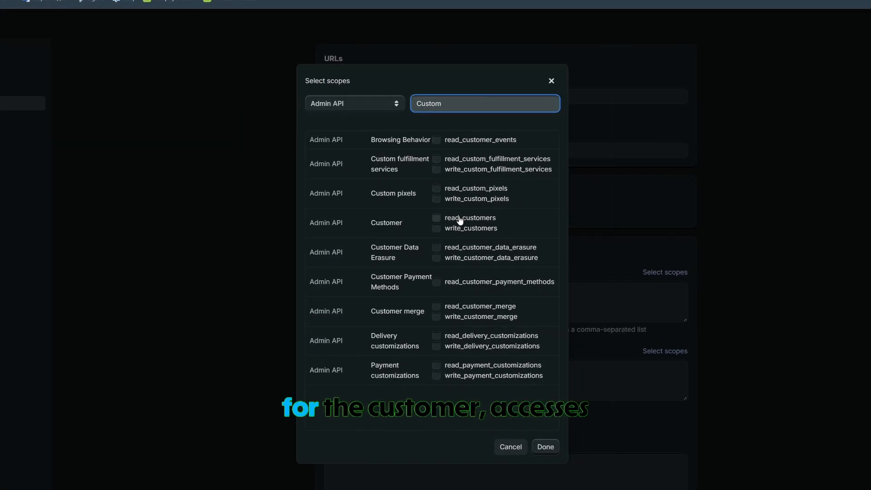
left_click(458, 229)
Filter the scopes by "Draft" and select write_draft_orders and read_draft_orders.
double_click(456, 104)
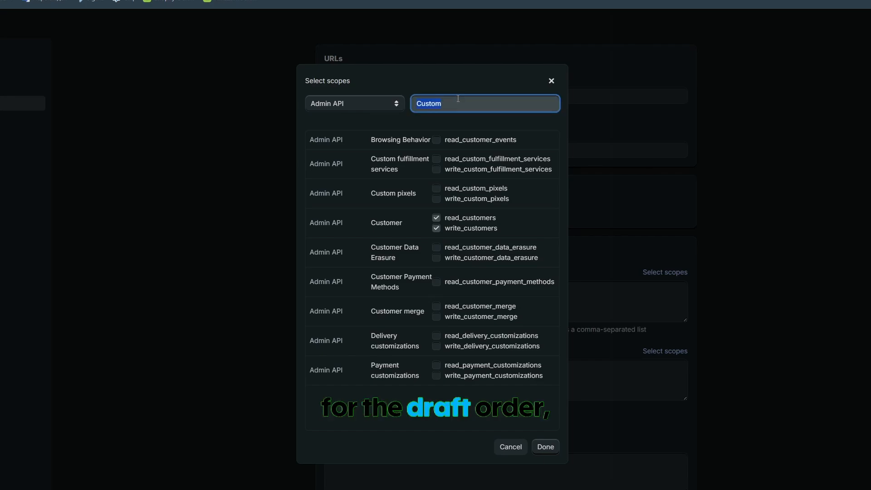
type("Draft")
left_click(436, 140)
left_click(436, 150)
Filter the scopes by "Order" and select the read and write scopes for order editing and orders.
double_click(458, 98)
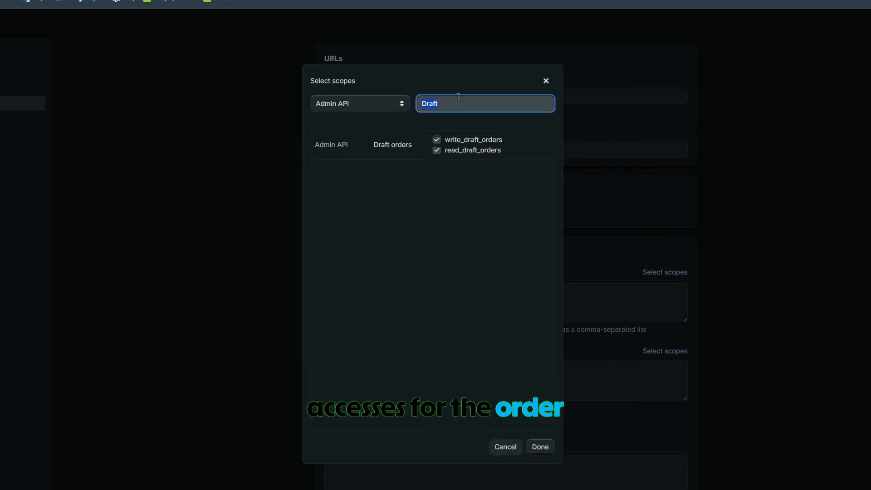
type("Order")
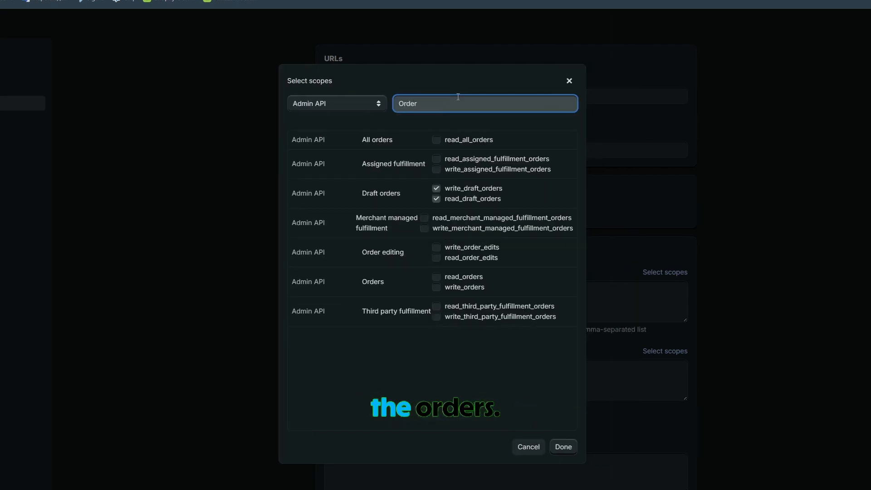
left_click(437, 248)
left_click(436, 258)
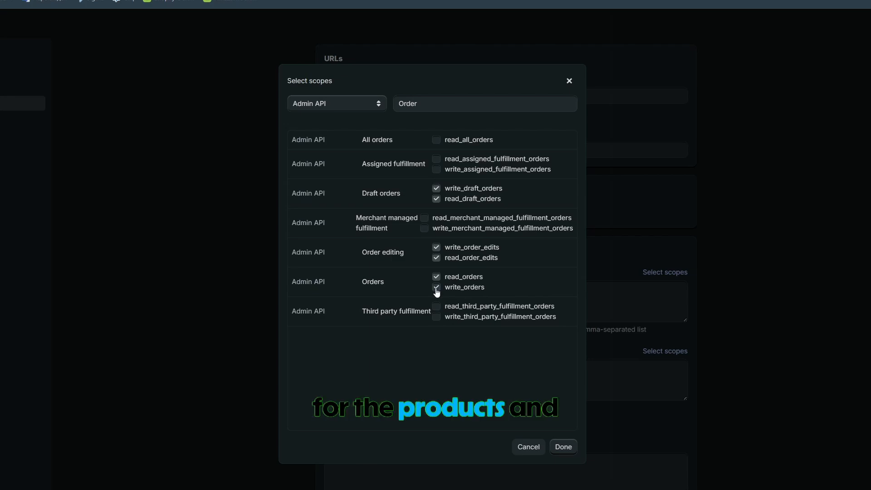
Filter the scopes by "Produc" and select read_products and write_products.
double_click(442, 107)
type("Produc")
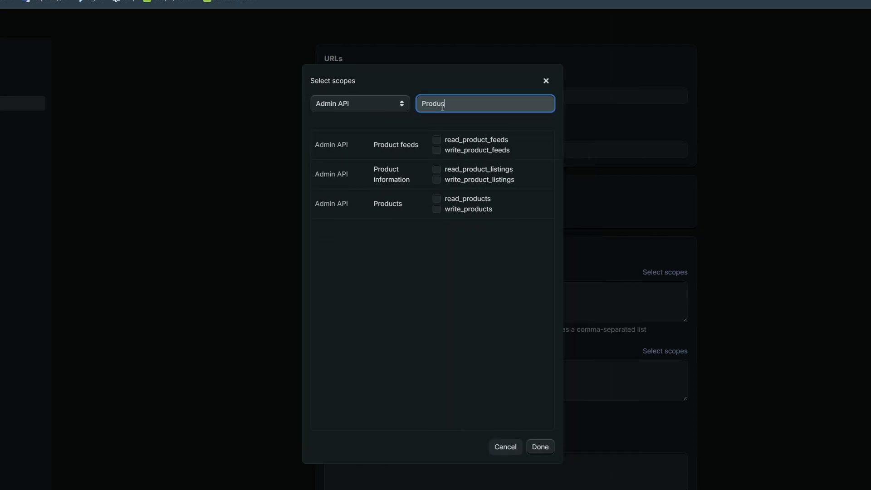
left_click(437, 199)
left_click(437, 209)
Filter the scopes by "Shipp" and select read_shipping and write_shipping.
double_click(446, 103)
type("Shh")
key("BackSpace")
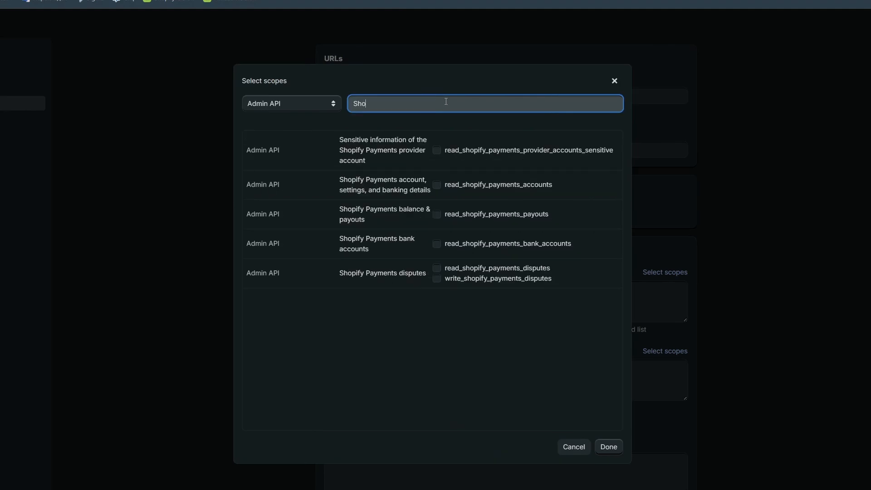
type("ipp")
left_click(437, 140)
left_click(437, 150)
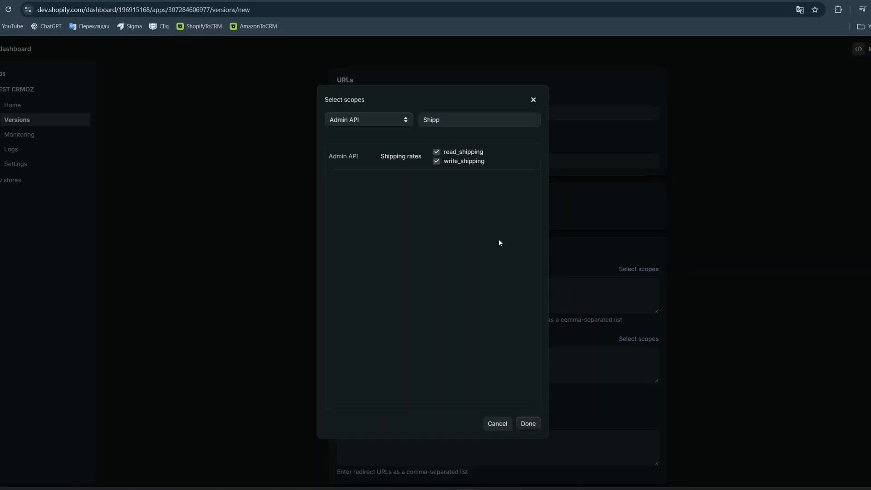
Clear the scope filter, review the full Admin API list and confirm the selected scopes.
double_click(474, 104)
key("BackSpace")
scroll(467, 243, "up", 10)
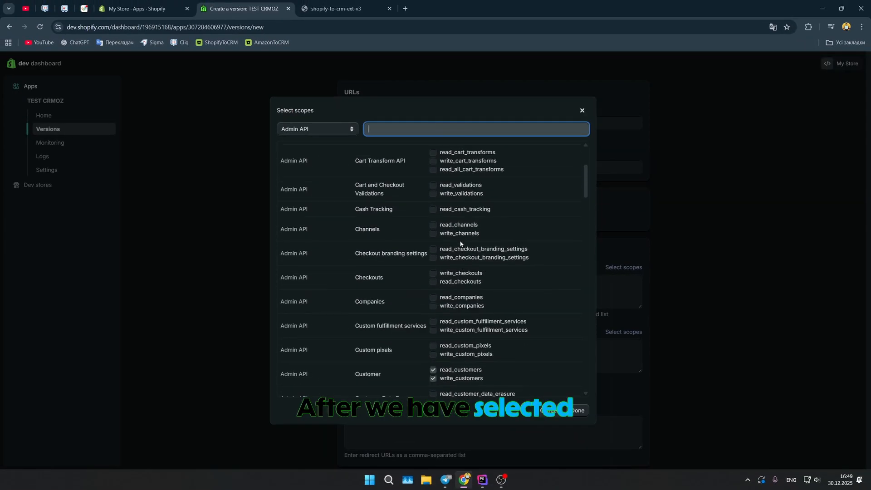
scroll(461, 244, "up", 5)
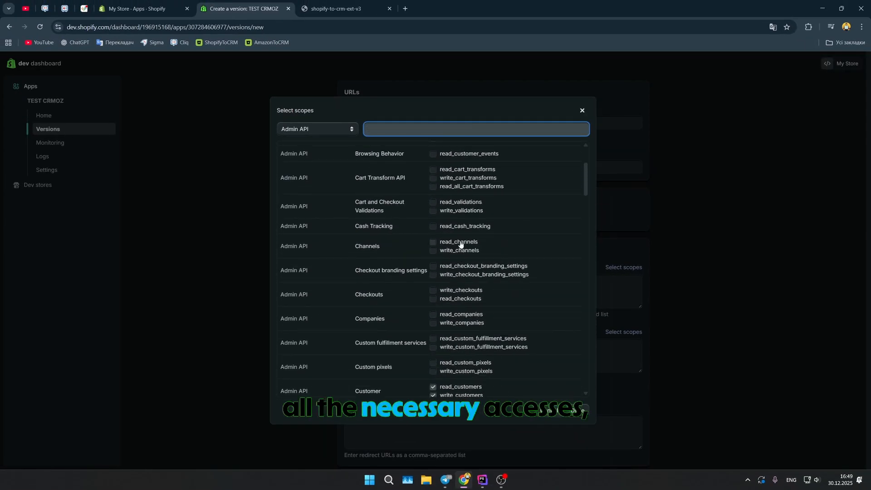
left_click(583, 410)
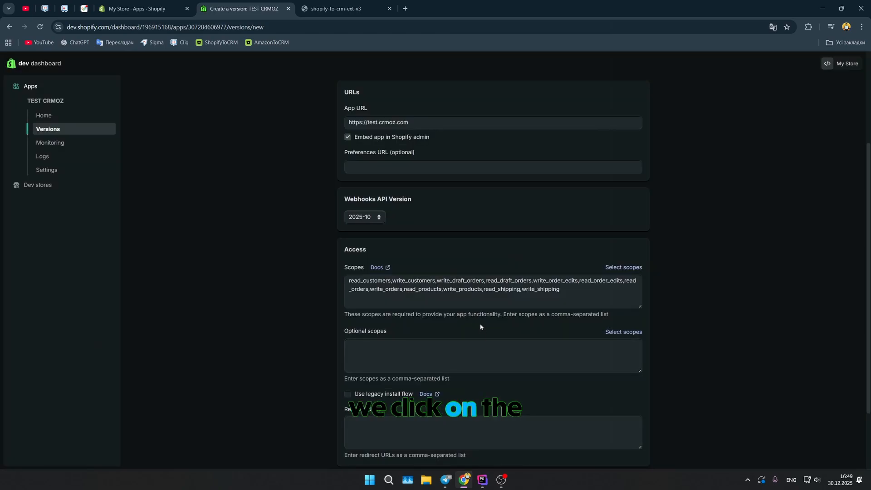
Cut the whole comma-separated scope list and paste it back into the required scopes field.
left_click_drag(561, 289, 343, 289)
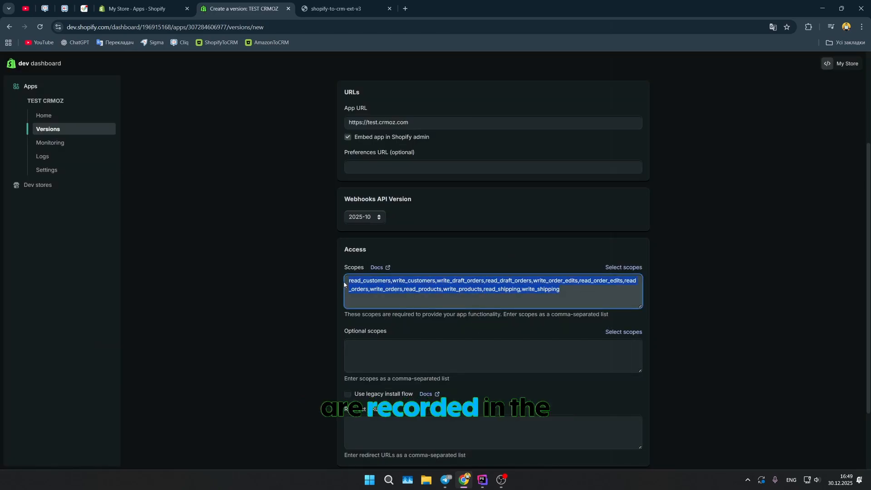
left_click(592, 300)
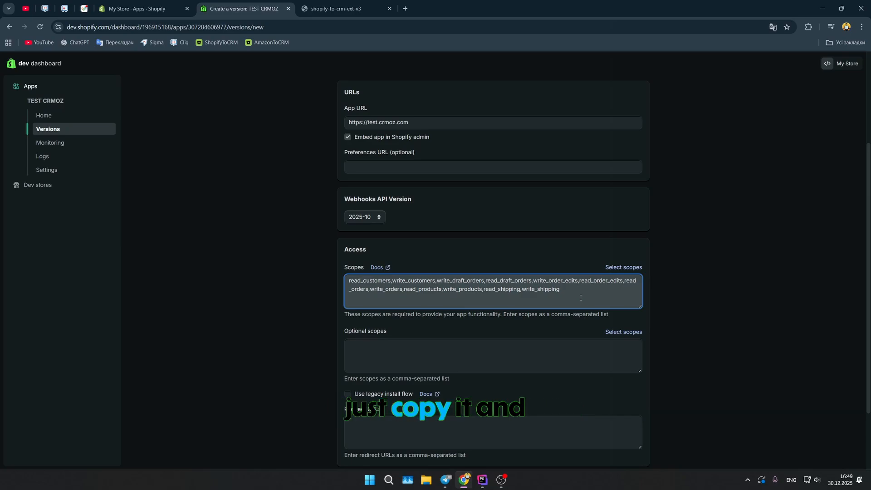
key("ctrl+a")
key("ctrl+x")
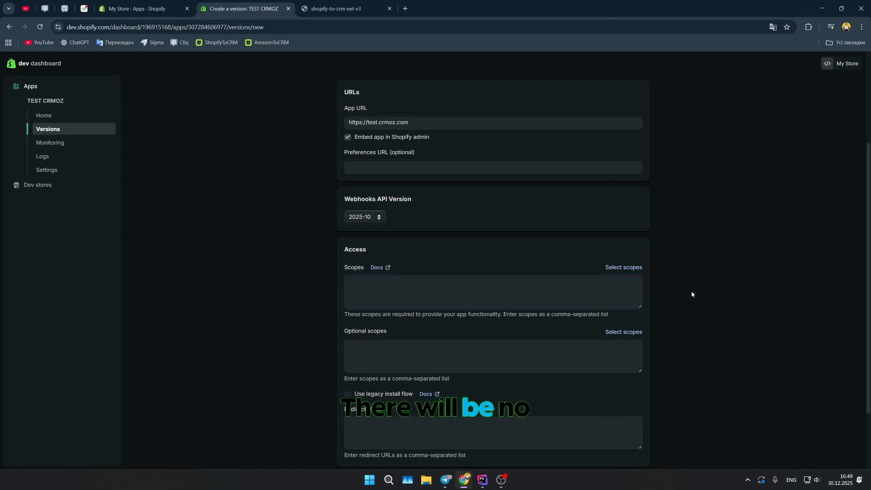
key("ctrl+v")
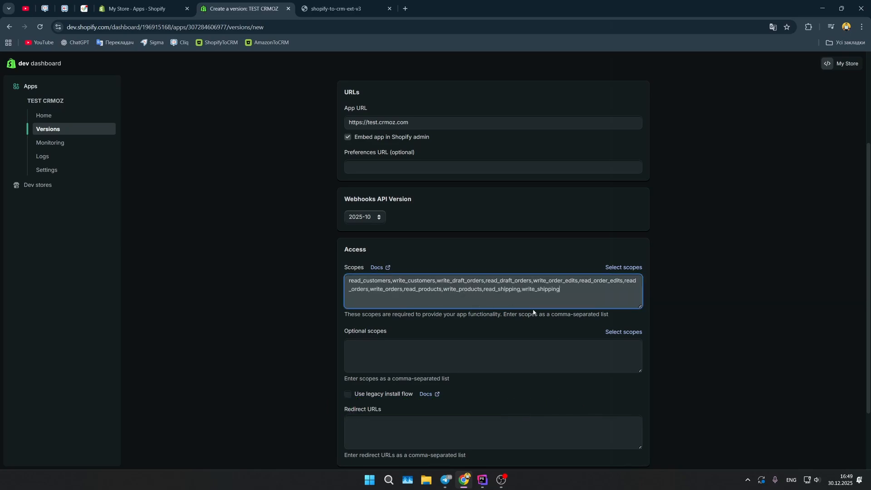
Reopen the scope selection to check which Admin API scopes are ticked, and leave it without changes.
left_click(632, 267)
scroll(532, 284, "down", 5)
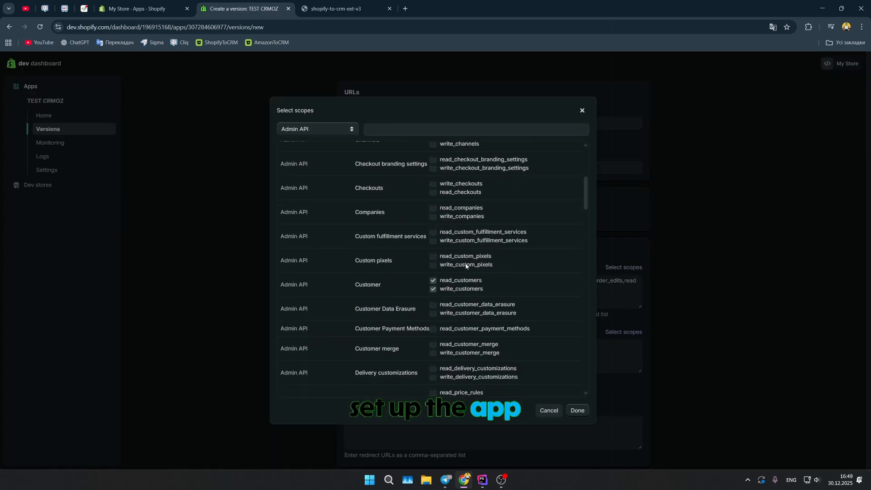
left_click(552, 411)
Release the new app version with the version name 1.0.
scroll(653, 454, "down", 3)
left_click(642, 463)
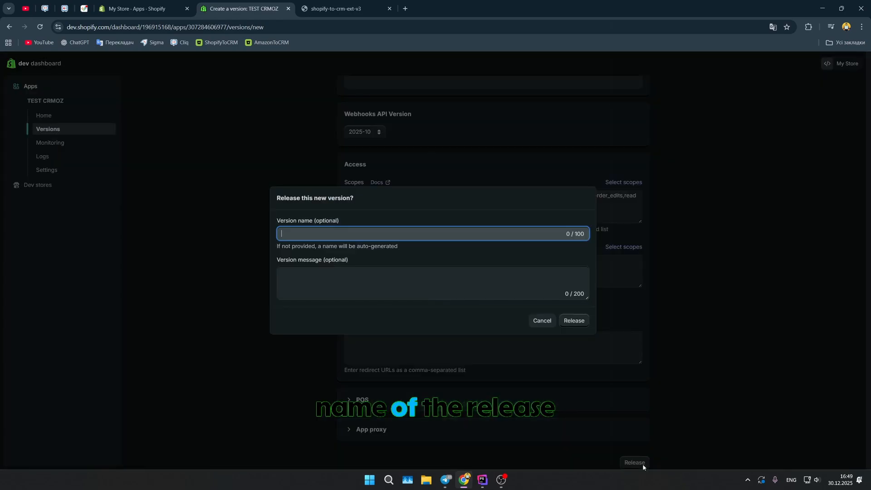
mouse_move(313, 221)
left_mouse_down()
mouse_move(274, 222)
mouse_move(315, 233)
left_mouse_up()
left_click(313, 277)
left_click(310, 231)
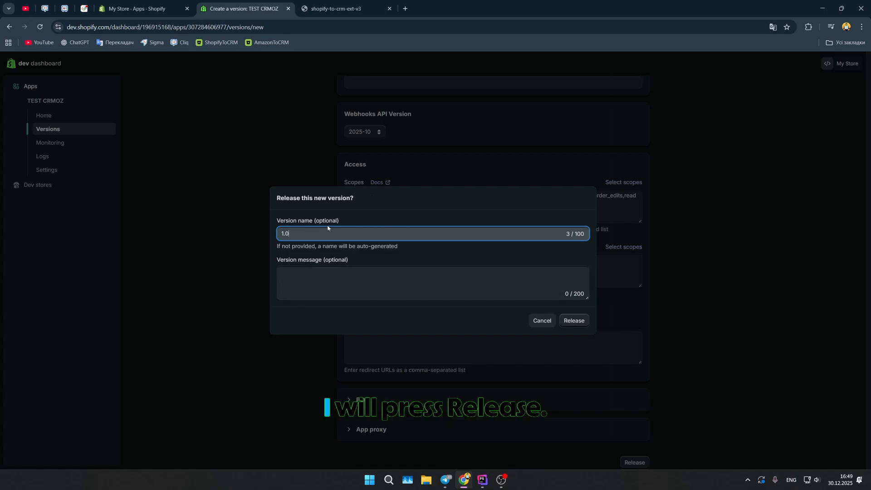
left_click(575, 321)
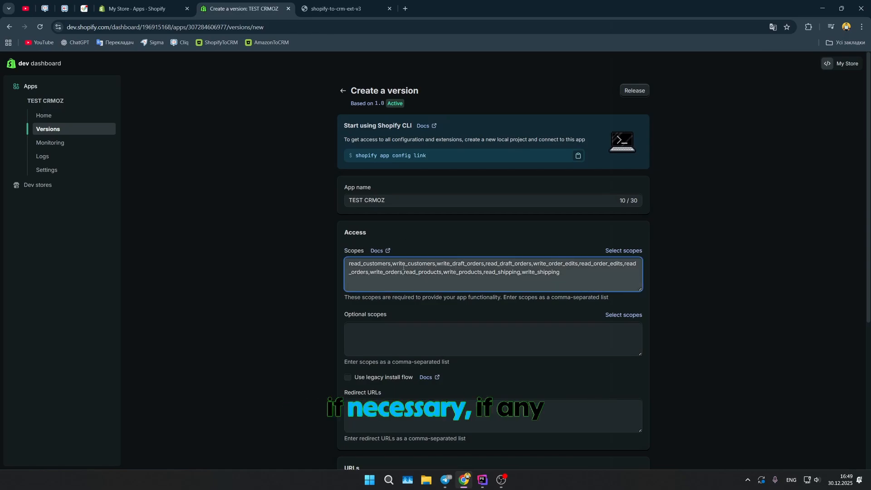
Examine the scopes and App URL in the new version form based on 1.0, and view the app's settings.
left_click_drag(367, 249, 344, 249)
left_click(534, 272)
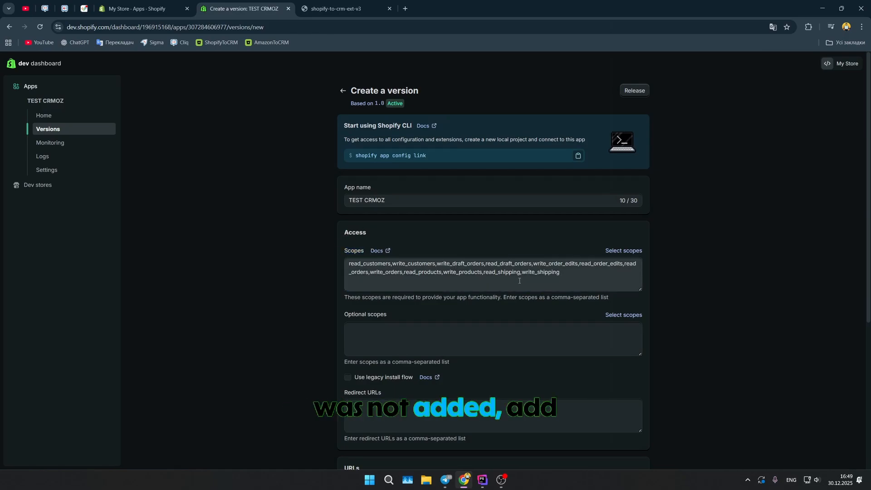
scroll(488, 260, "down", 3)
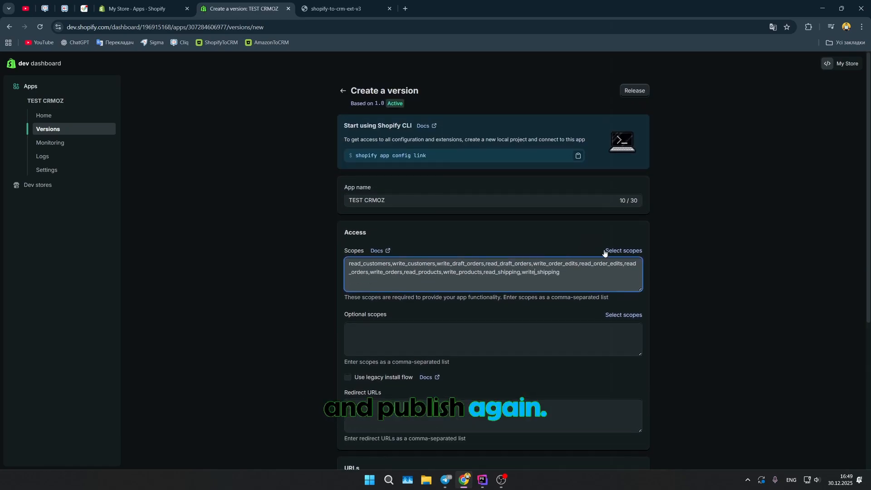
key("Tab")
left_click(317, 332)
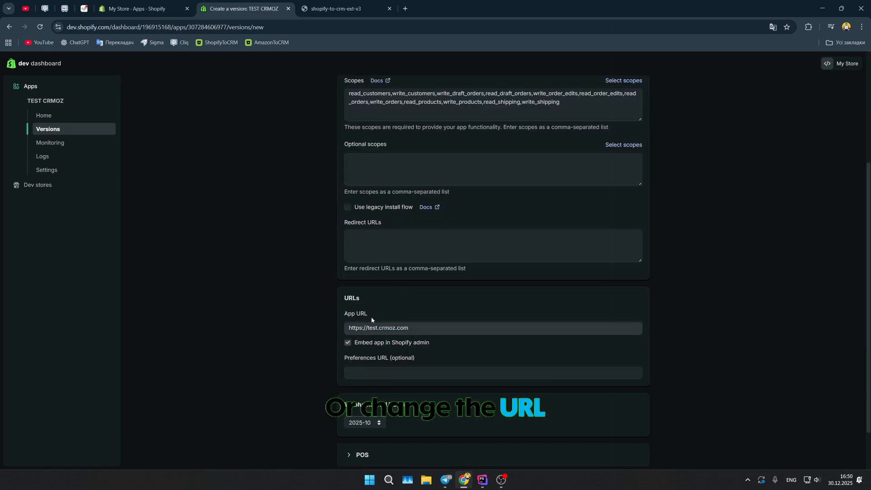
scroll(317, 254, "up", 2)
left_click(58, 171)
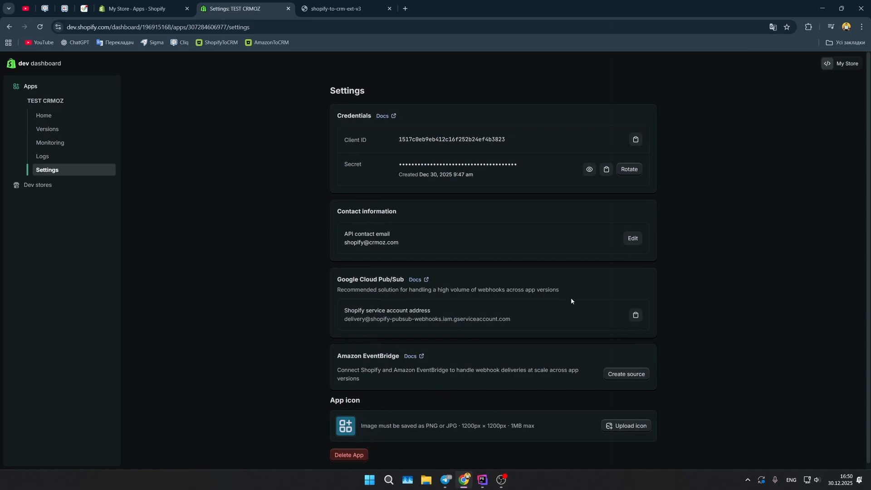
Go to the TEST CRMOZ app's home page and start installing it on My Store.
left_click(43, 116)
left_click_drag(28, 101, 64, 102)
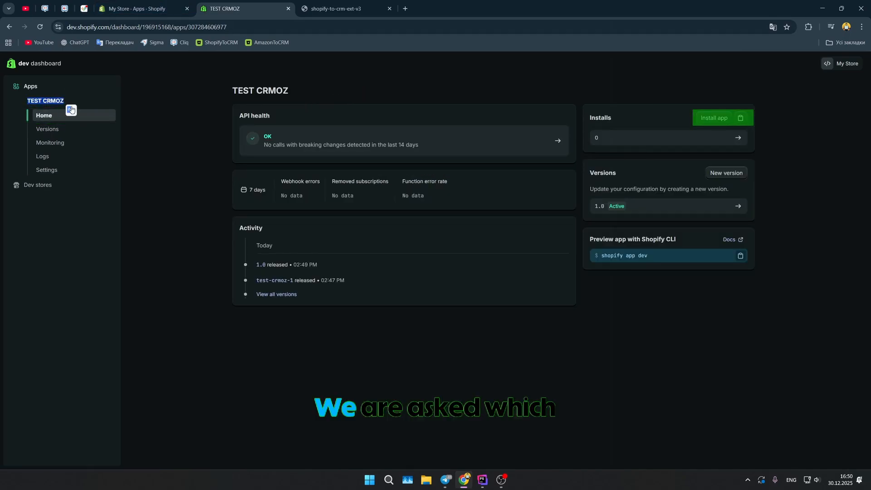
left_click(706, 119)
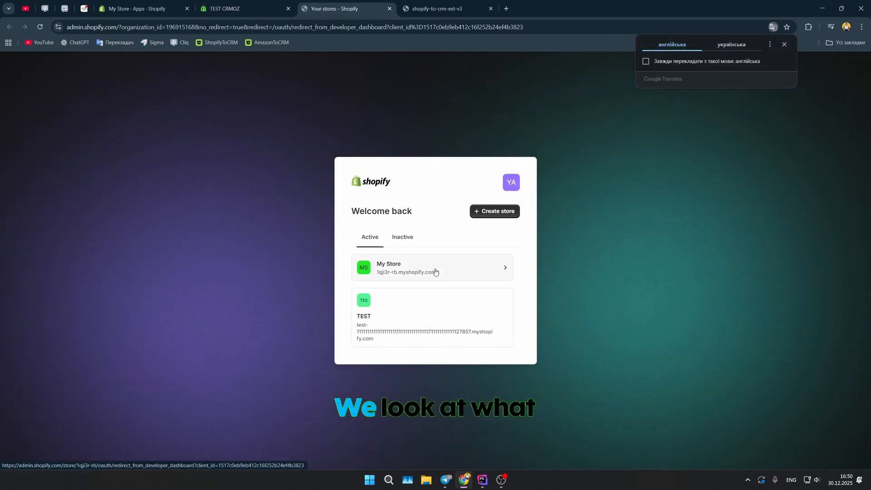
left_click(452, 274)
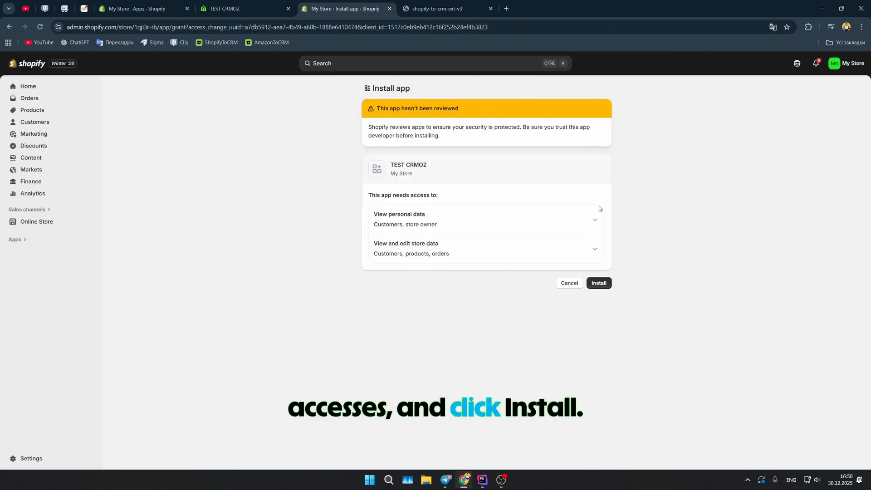
Review the requested personal data and store data permissions and install TEST CRMOZ on the store.
left_click(594, 219)
left_click(594, 220)
left_click(597, 250)
left_click(596, 249)
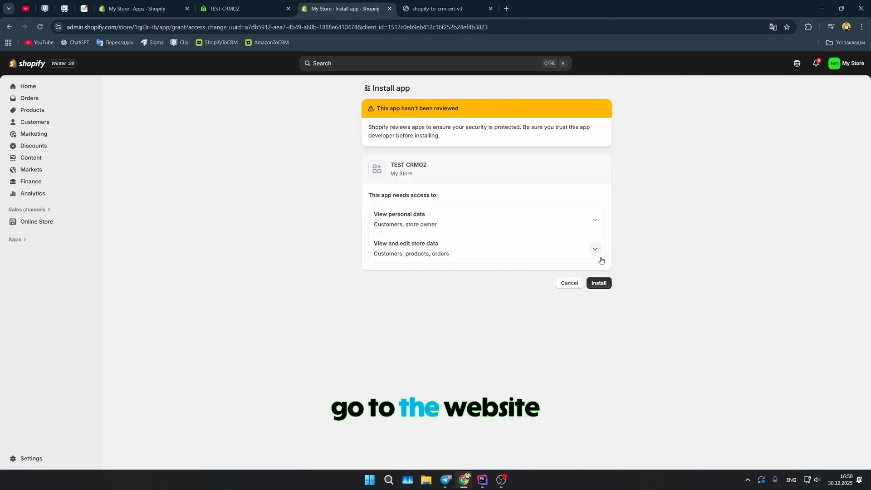
left_click(598, 283)
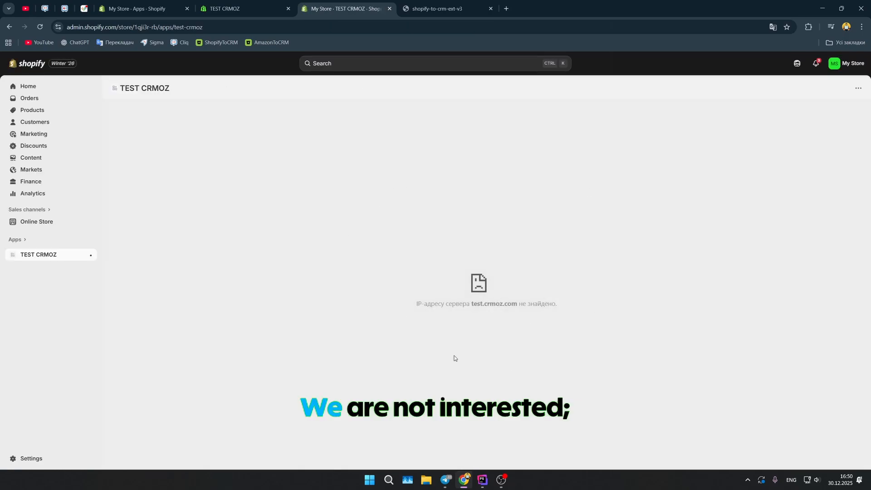
left_click_drag(472, 304, 512, 305)
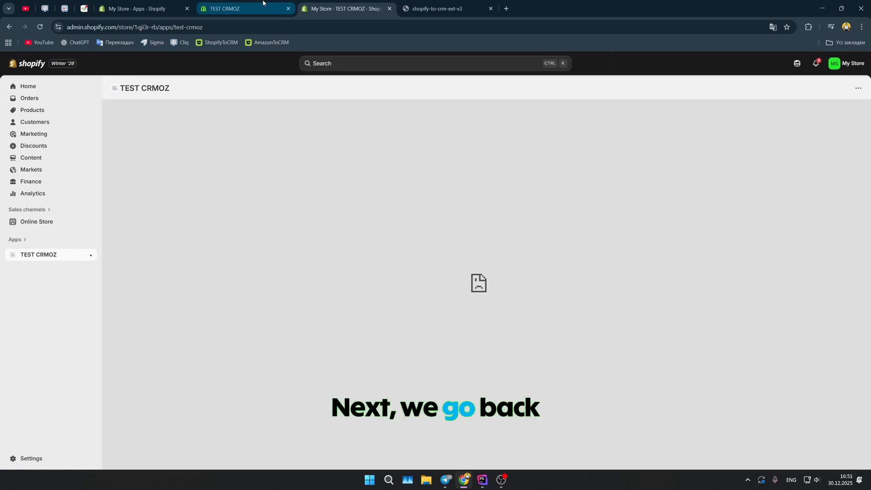
Open the TEST CRMOZ app's credentials in the dev dashboard, and start adding a shop in the shopify-to-crm extension.
left_click(263, 3)
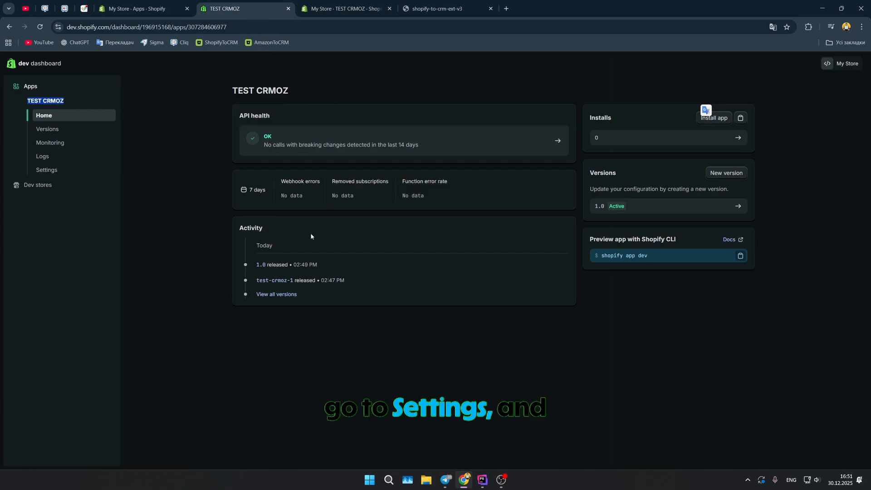
left_click(71, 178)
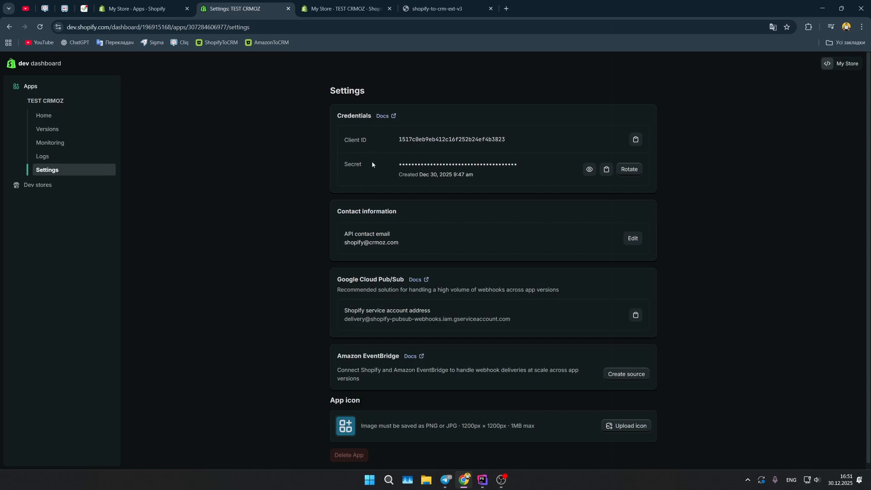
left_click(448, 3)
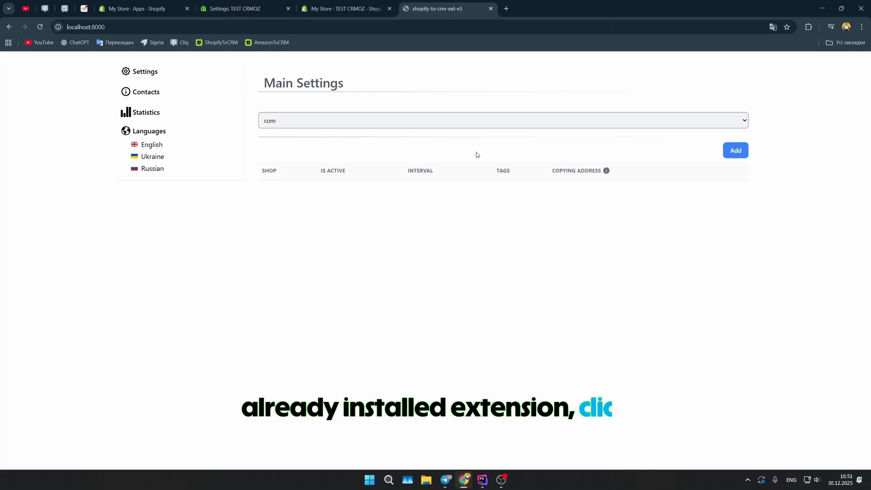
left_click(736, 151)
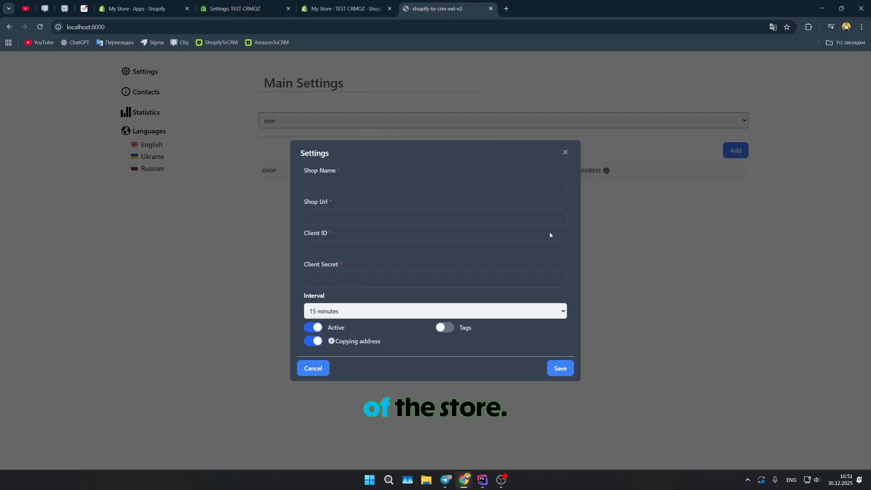
Open the online store, copy the subdomain from its address and enter 1qji3r-rb as the extension's Shop Name.
left_click(395, 184)
left_click(235, 9)
left_click(345, 9)
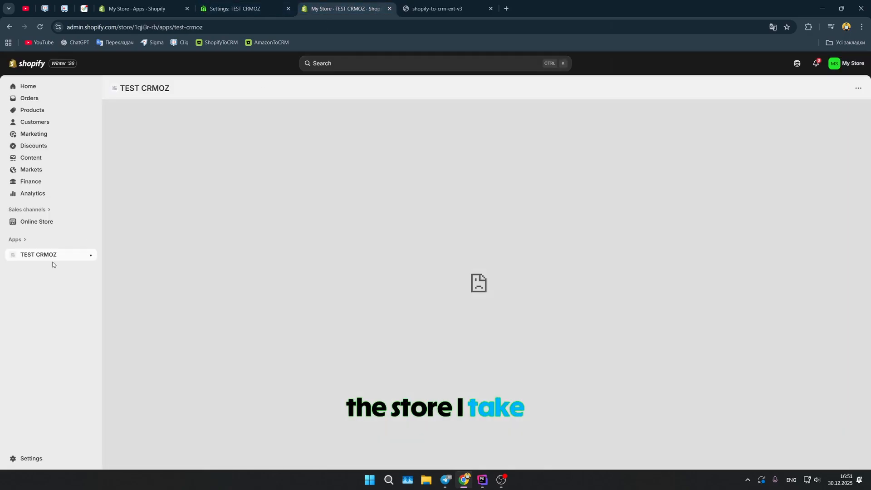
left_click(90, 222)
double_click(96, 27)
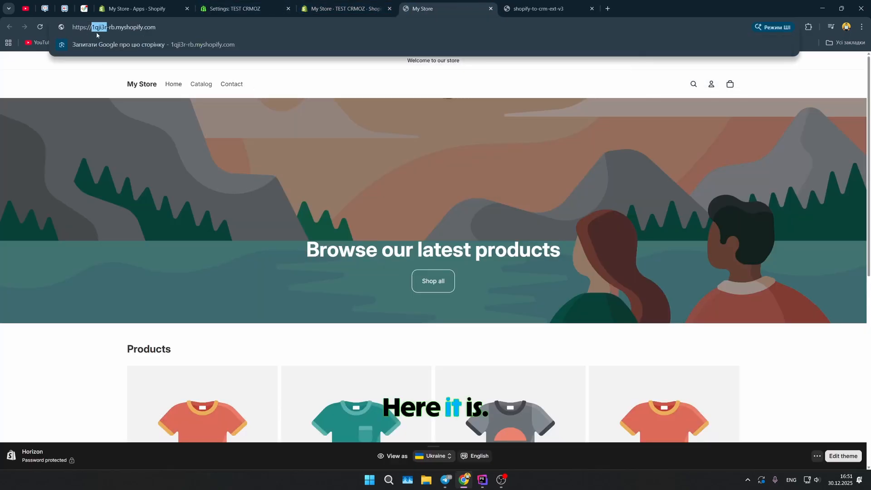
left_click(110, 27)
left_click(538, 8)
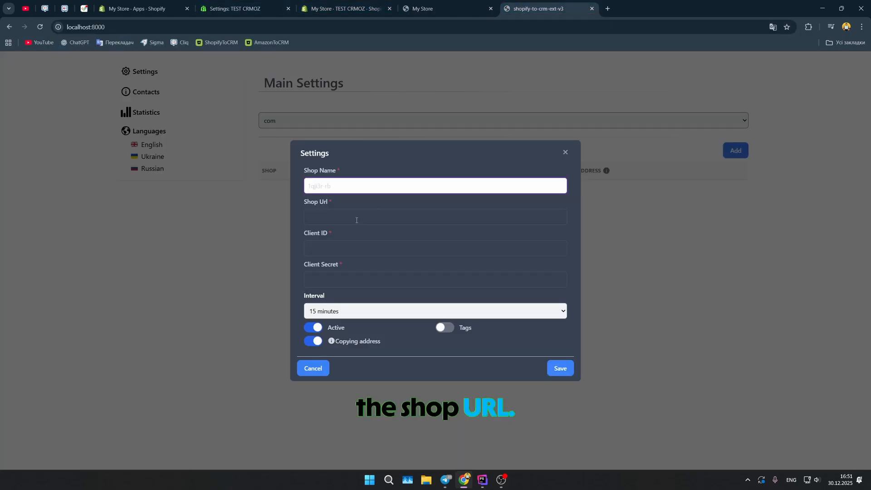
left_click(422, 8)
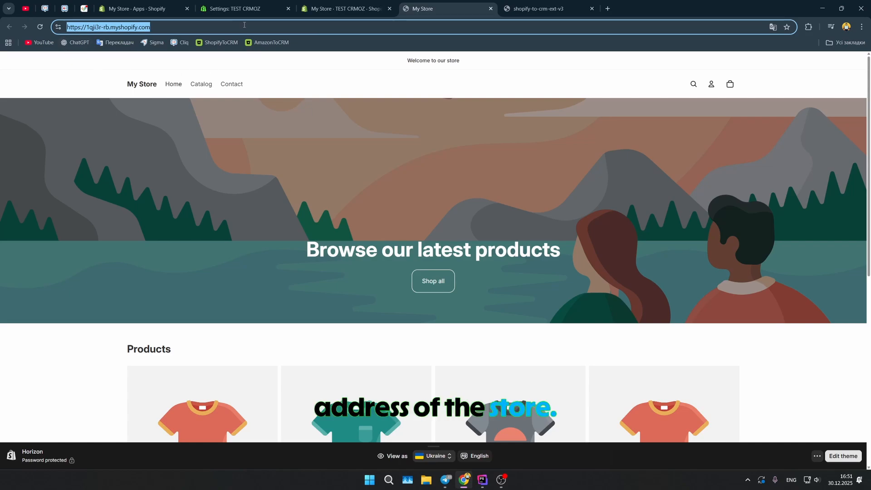
left_click(538, 8)
left_click(422, 8)
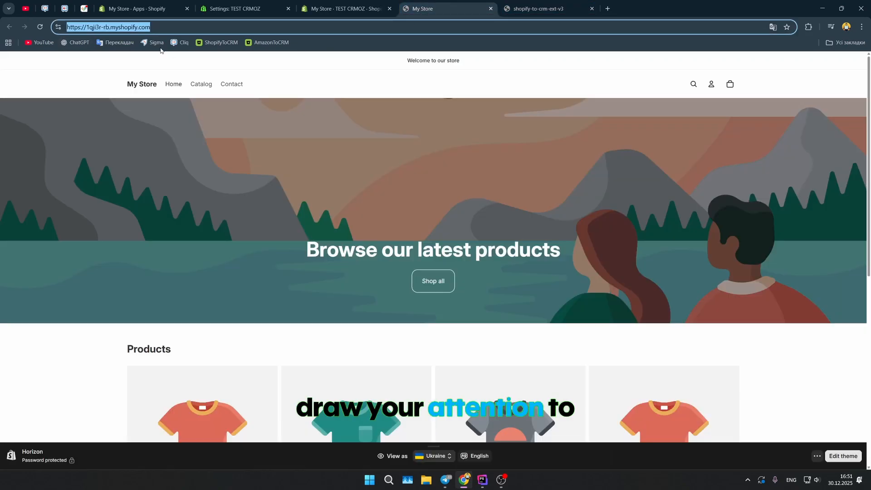
left_click(158, 27)
left_click(539, 9)
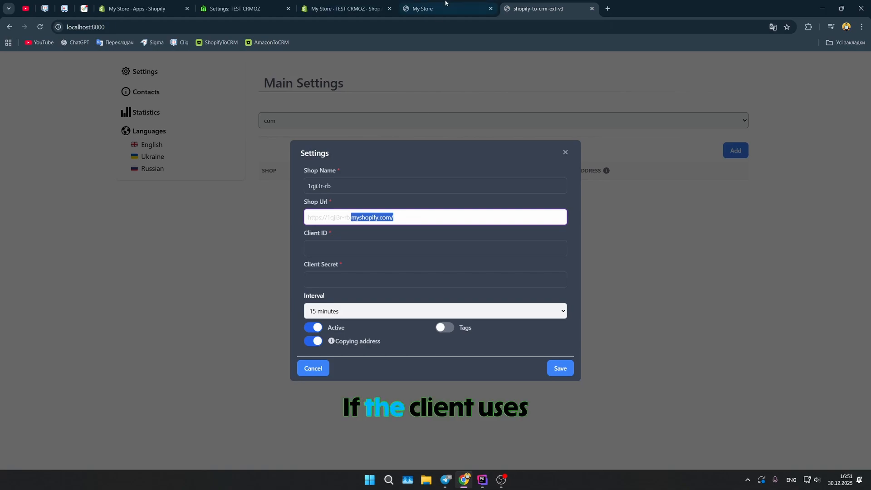
Look up the store's myshopify.com domain in the Shopify domain settings and select its name for copying.
left_click(422, 8)
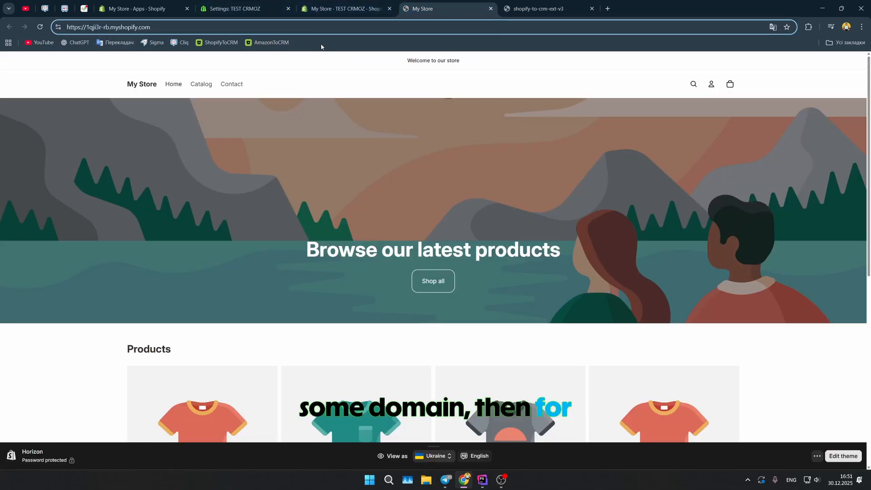
left_click(356, 8)
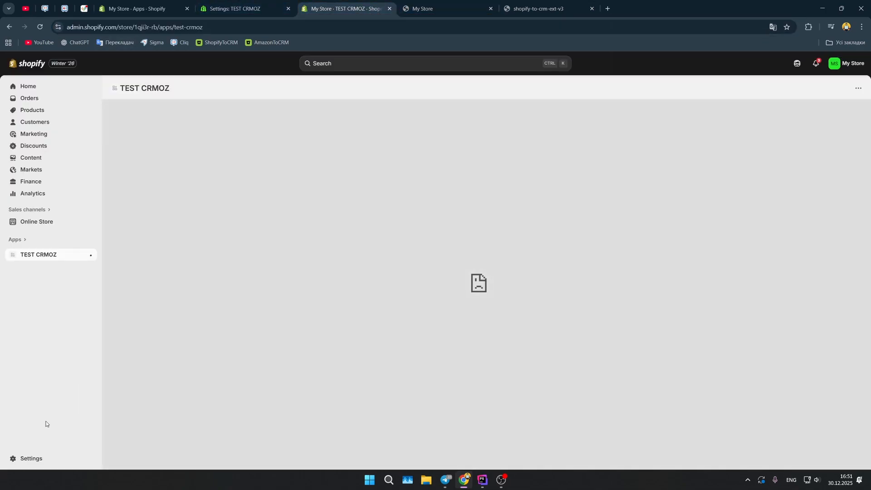
left_click(28, 458)
left_click(254, 319)
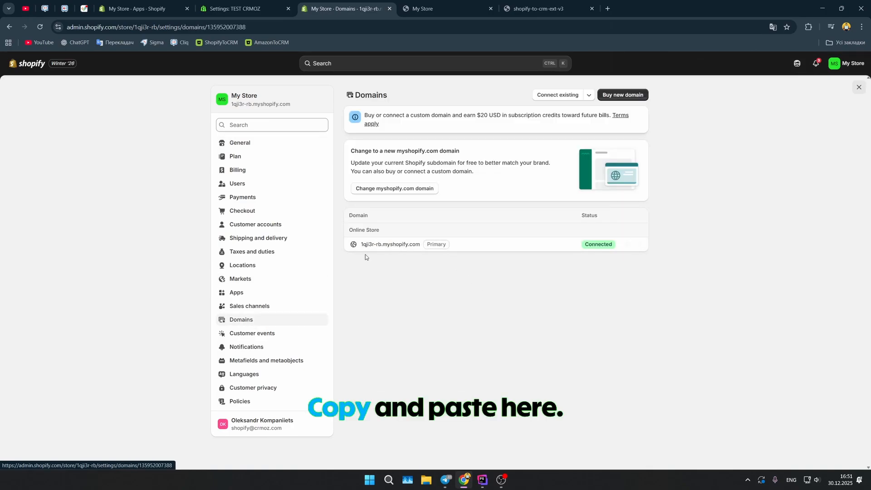
left_click(390, 245)
left_click_drag(452, 96, 360, 98)
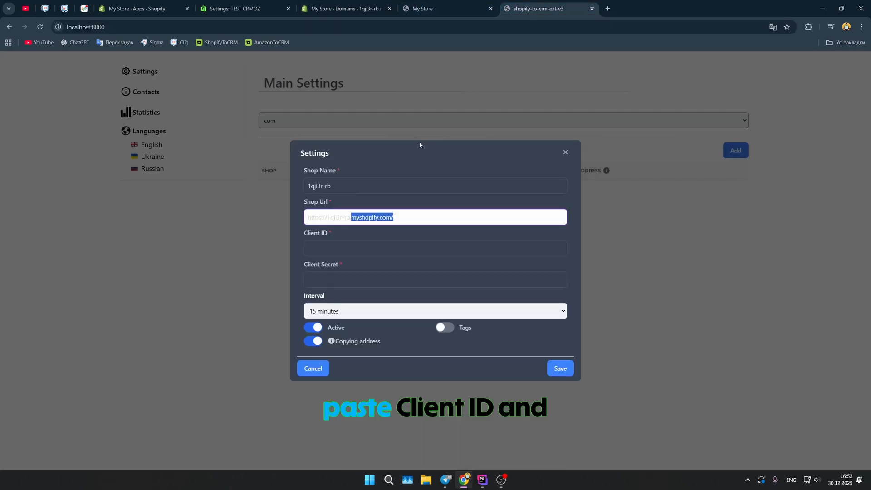
left_click_drag(398, 219, 331, 224)
left_click(414, 220)
key("BackSpace")
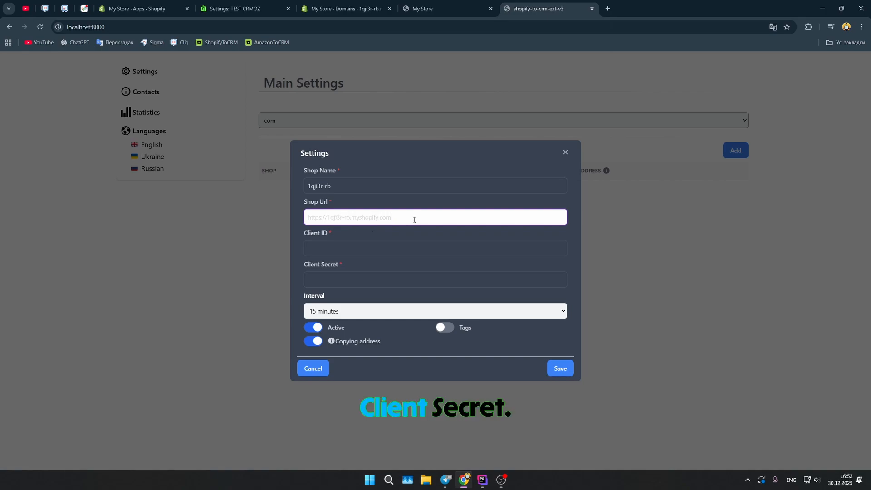
left_click(331, 233)
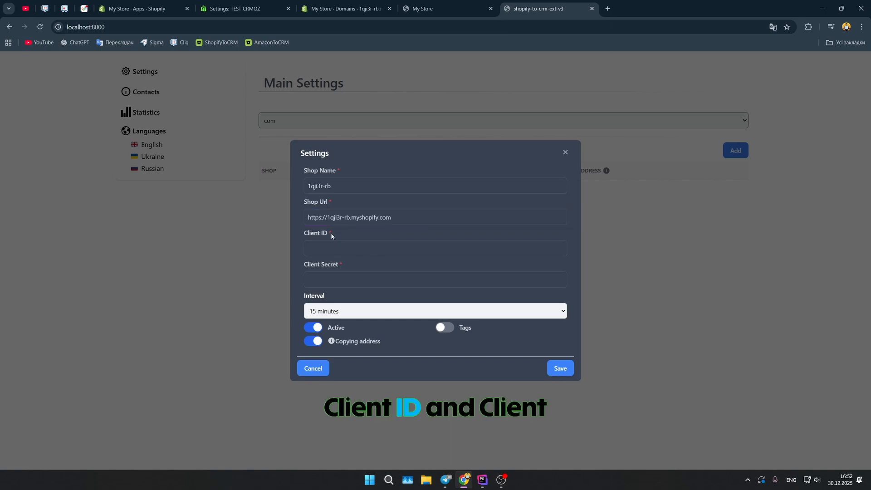
Copy the TEST CRMOZ app's Client ID from the dev dashboard and paste it into the extension's Client ID.
left_click(266, 3)
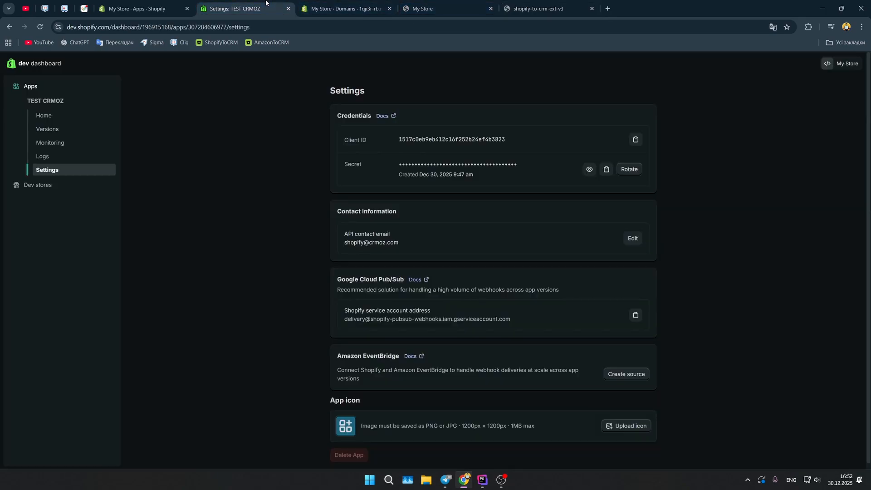
left_click(635, 139)
left_click(545, 11)
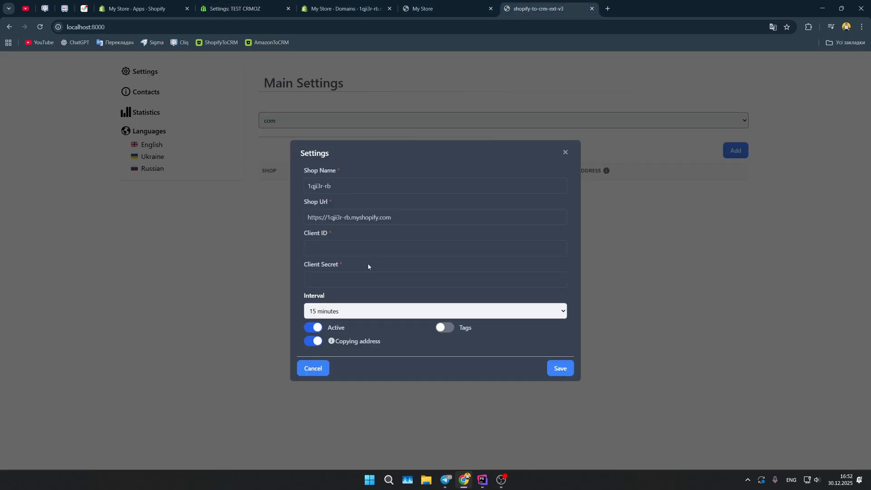
left_click(360, 249)
key("ctrl+v")
Copy the app's secret from the dev dashboard, paste it as the extension's Client Secret and save the shop.
left_click(242, 3)
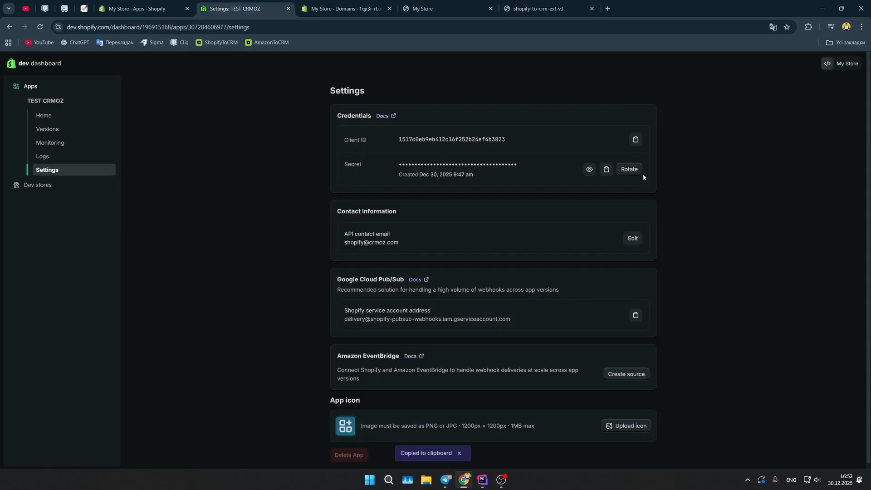
left_click(542, 9)
left_click(355, 278)
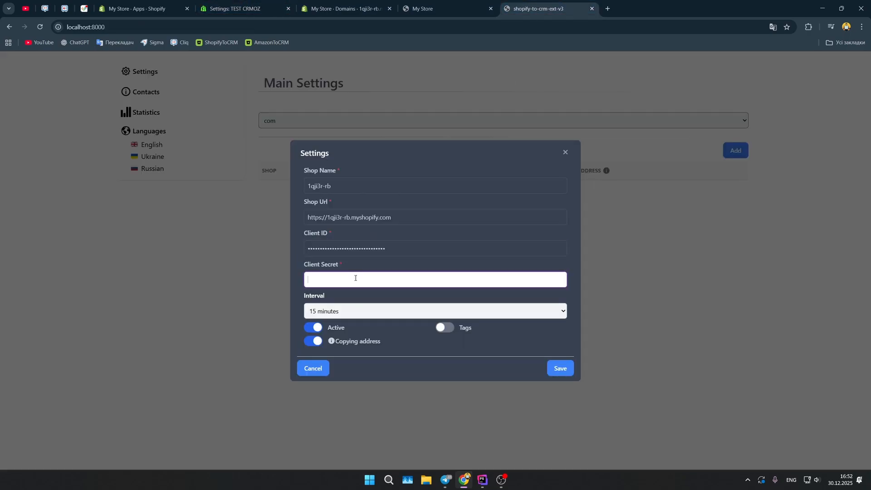
left_click(560, 369)
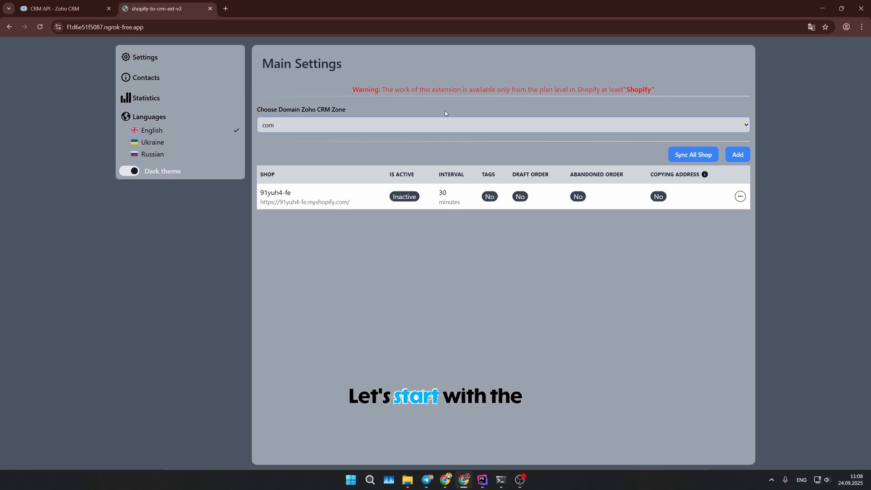
Try out the extension's other theme and switch back to the original one.
left_click(131, 176)
left_click(131, 176)
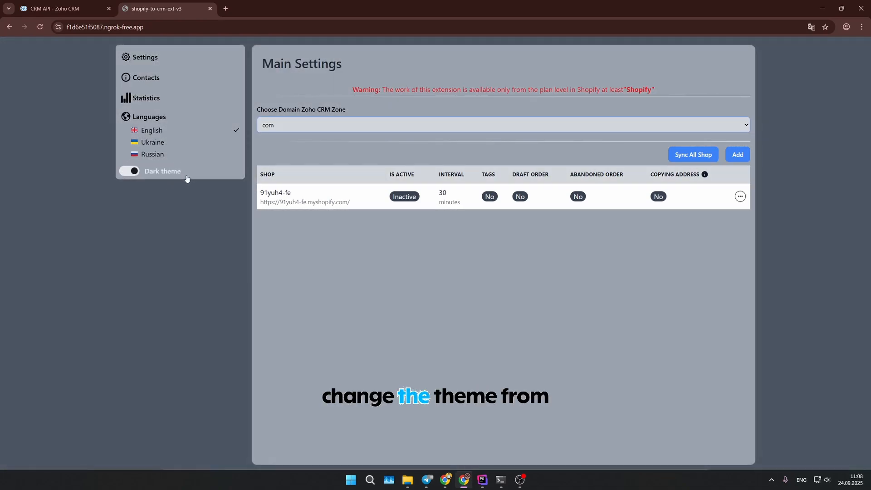
Open the synchronization statistics and examine the status filter's options, keeping All selected.
left_click(147, 100)
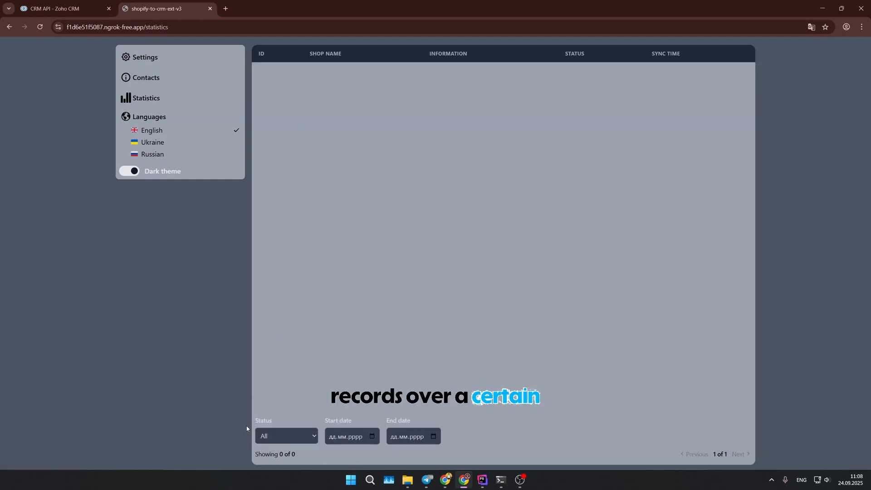
left_click(285, 436)
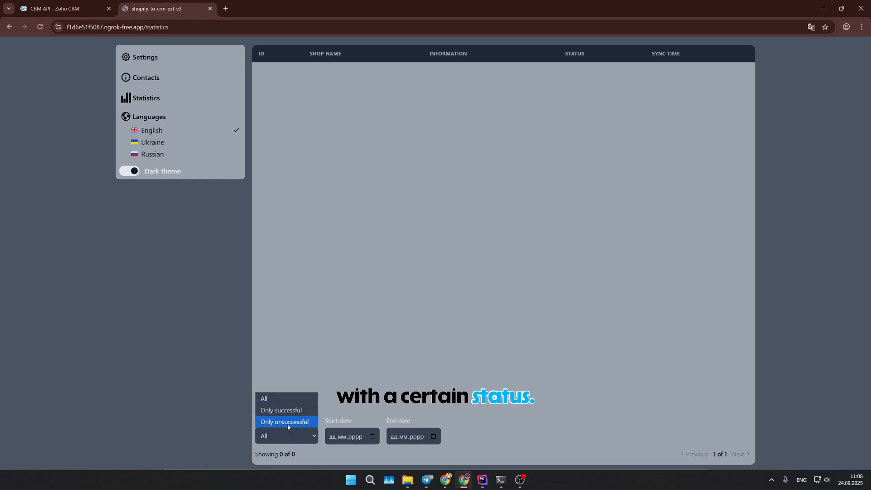
left_click(281, 398)
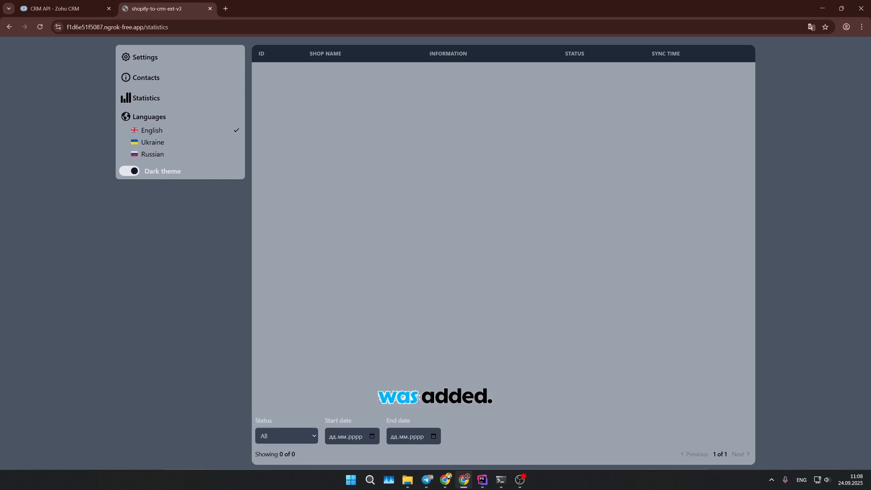
Edit the 91yuh4-fe shop in the main settings to enable Tags, Draft Order, Abandoned Order, Copying address and Active, and save it.
left_click(141, 57)
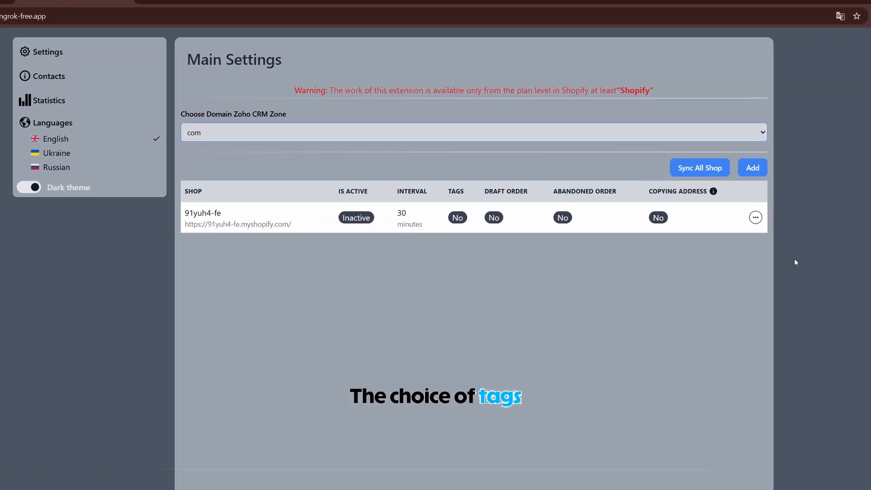
left_click(756, 217)
left_click(726, 212)
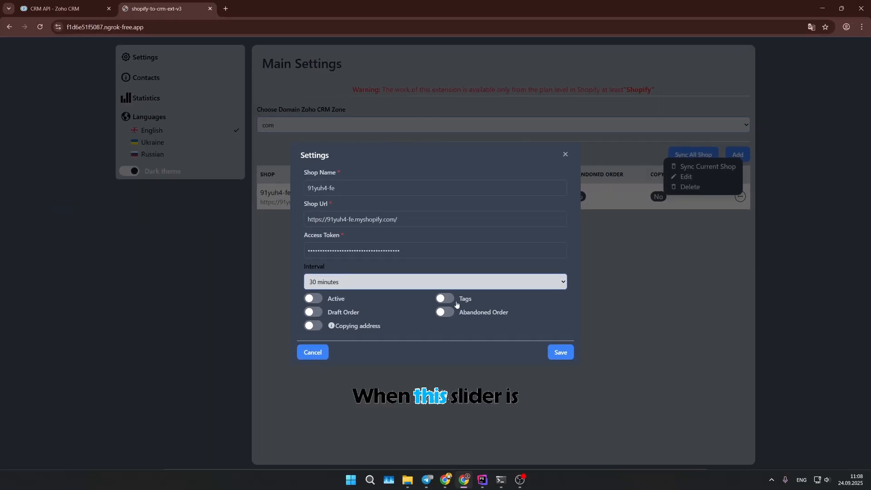
left_click(367, 377)
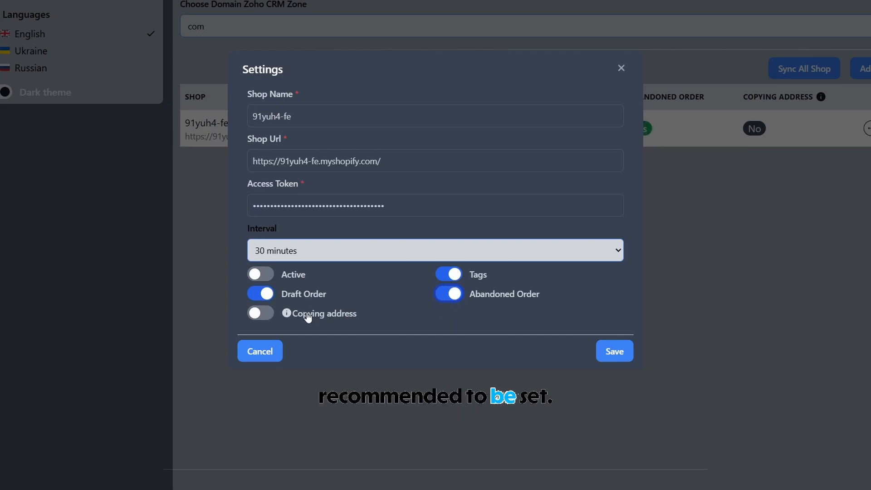
left_click(269, 319)
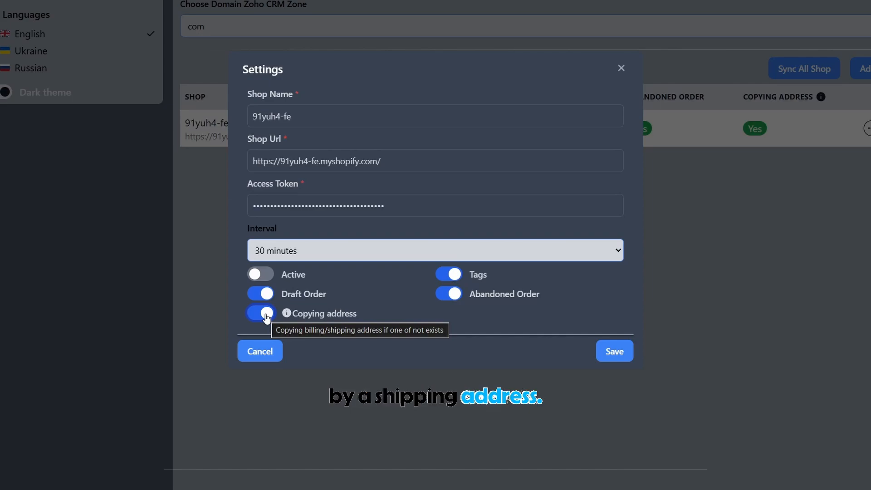
left_click(261, 273)
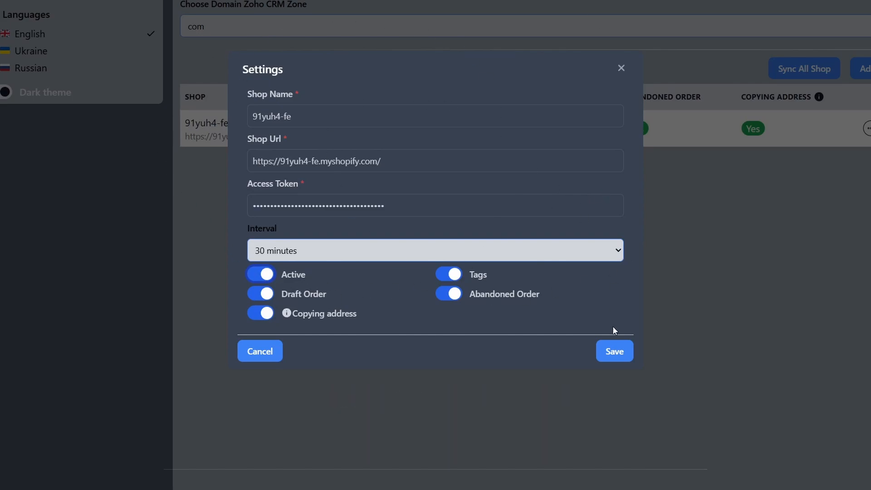
left_click(614, 352)
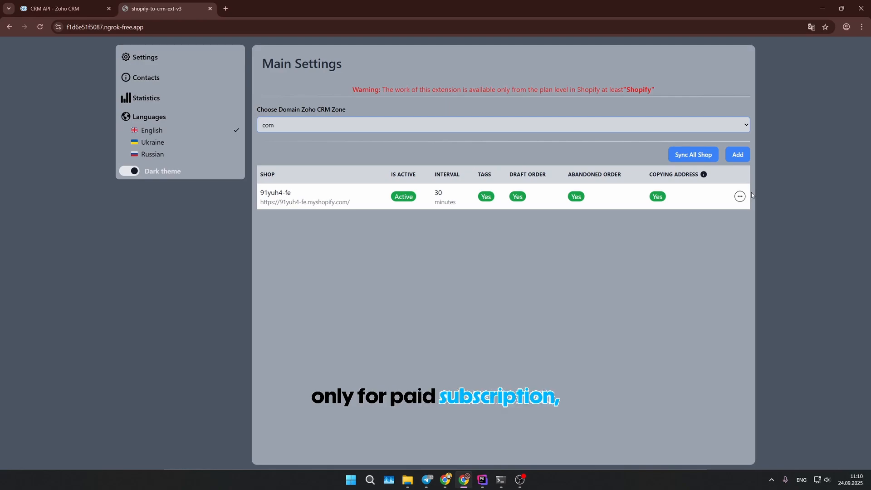
Reopen the 91yuh4-fe shop's settings to examine the Draft Order and Abandoned Order options, and close them without changes.
left_click(740, 196)
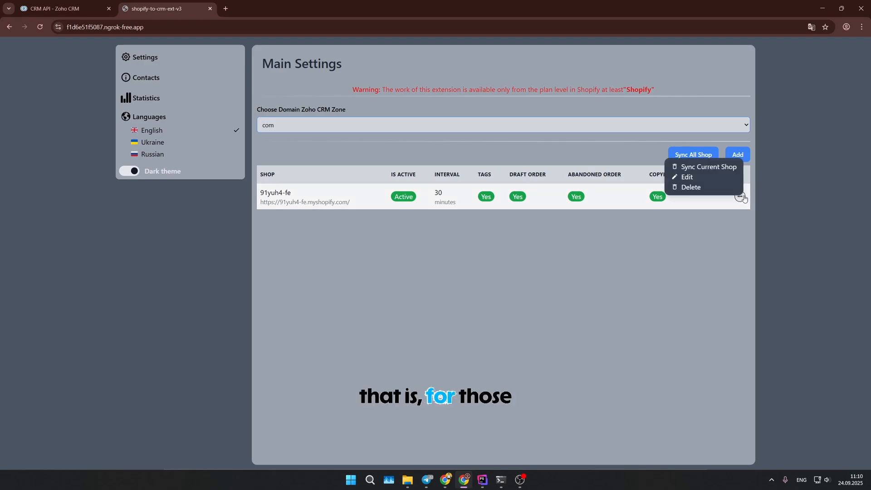
left_click(708, 178)
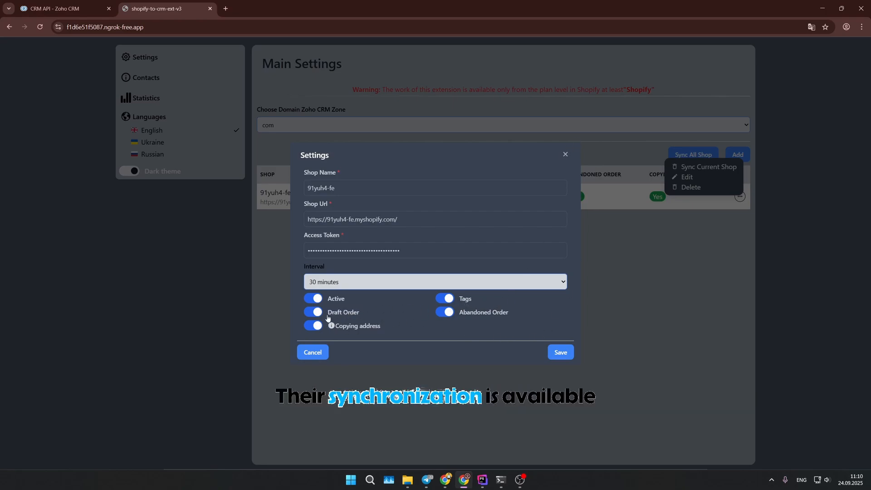
left_click(565, 155)
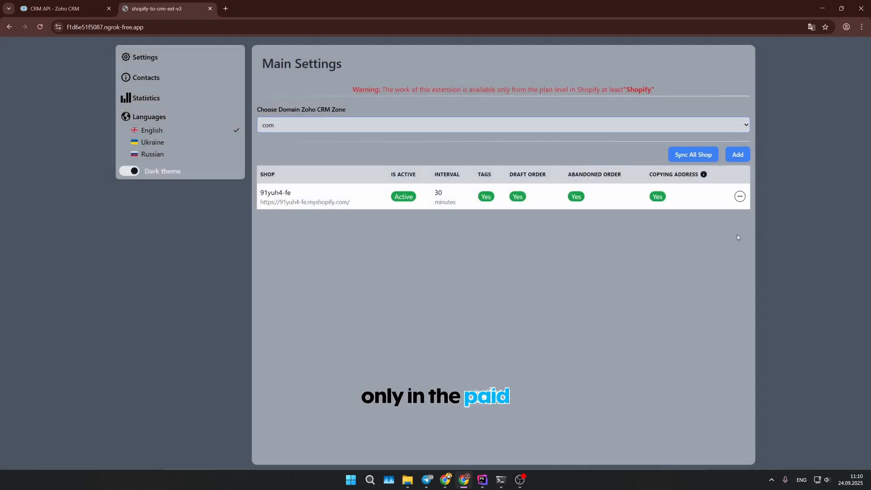
left_click(740, 196)
left_click(714, 273)
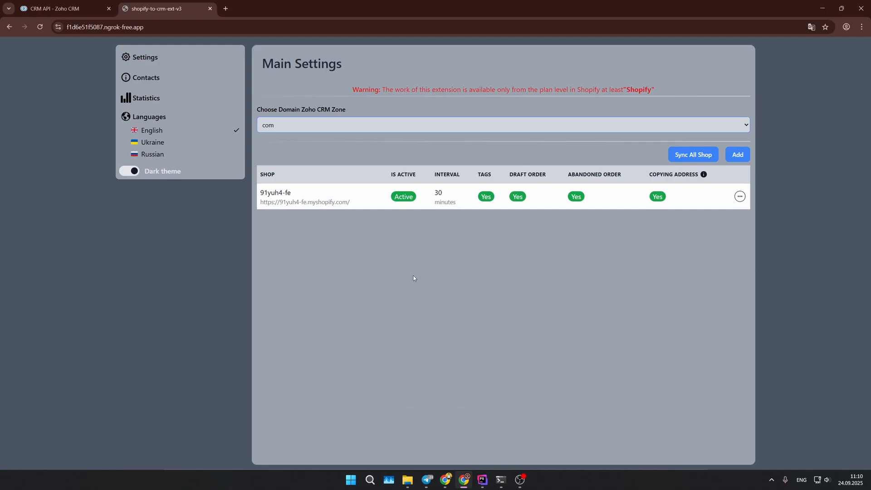
Set up an order synchronization for the 91yuh4-fe shop with start date 22.09.2025 and end date 25.09.2025.
left_click(740, 196)
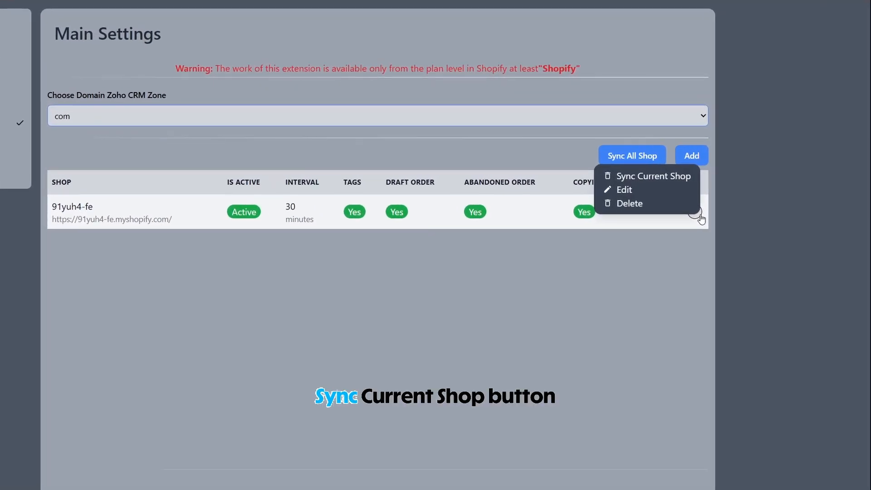
left_click(641, 176)
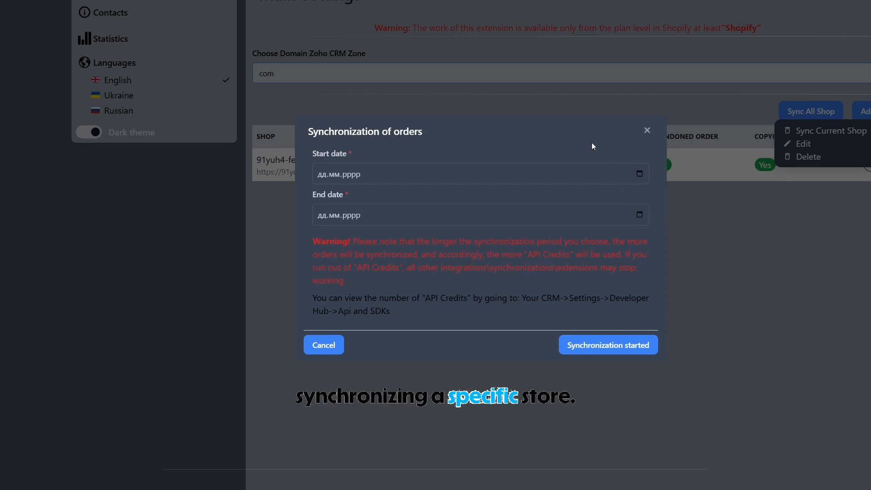
left_click(640, 174)
left_click(327, 277)
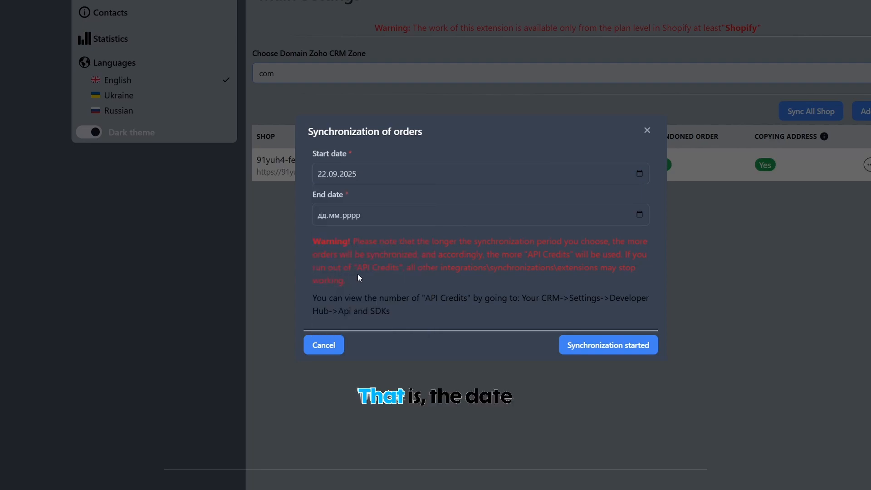
left_click(640, 214)
left_click(371, 318)
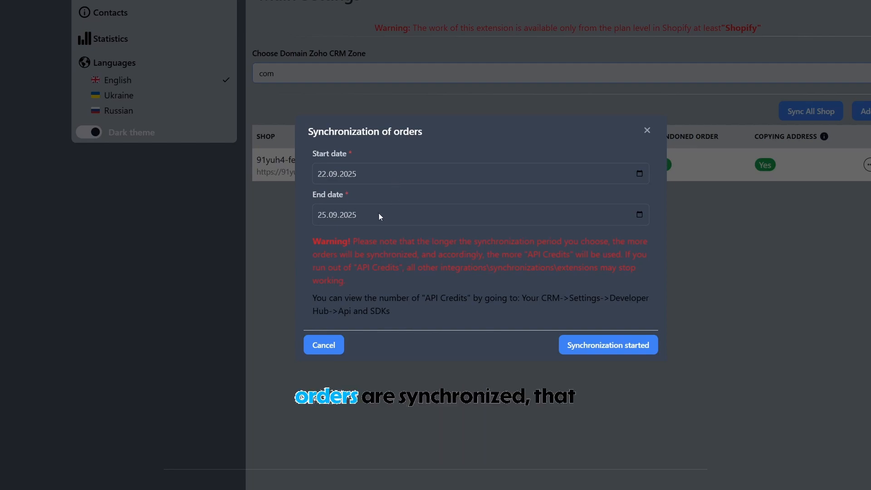
Read the API Credits warning, start the order synchronization and check whether Sync Current Shop is available for the shop.
left_click_drag(359, 278, 348, 244)
left_click(377, 281)
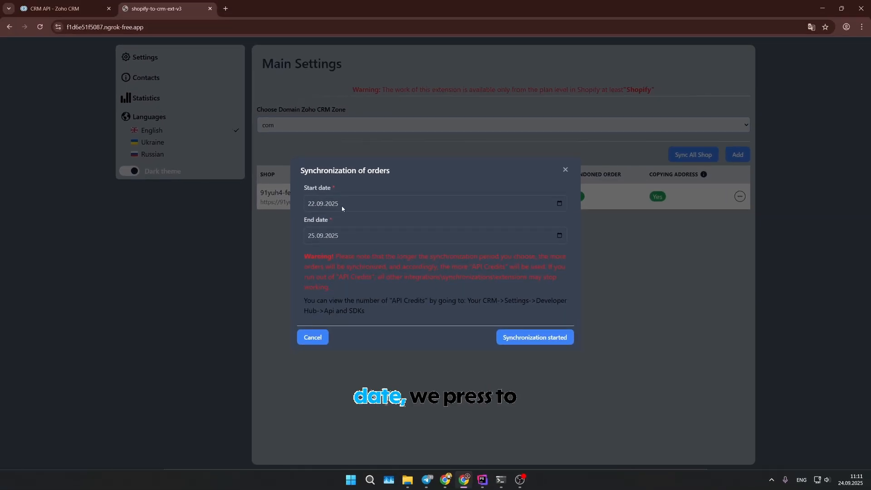
left_click(548, 343)
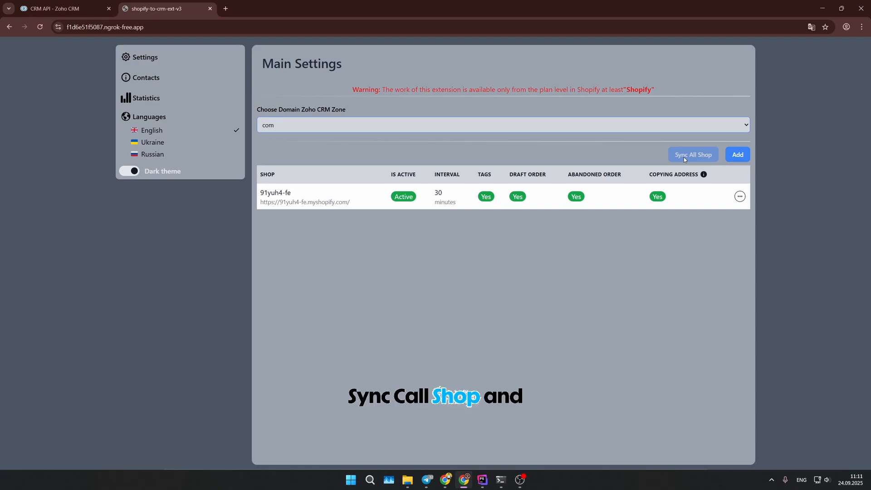
left_click(740, 196)
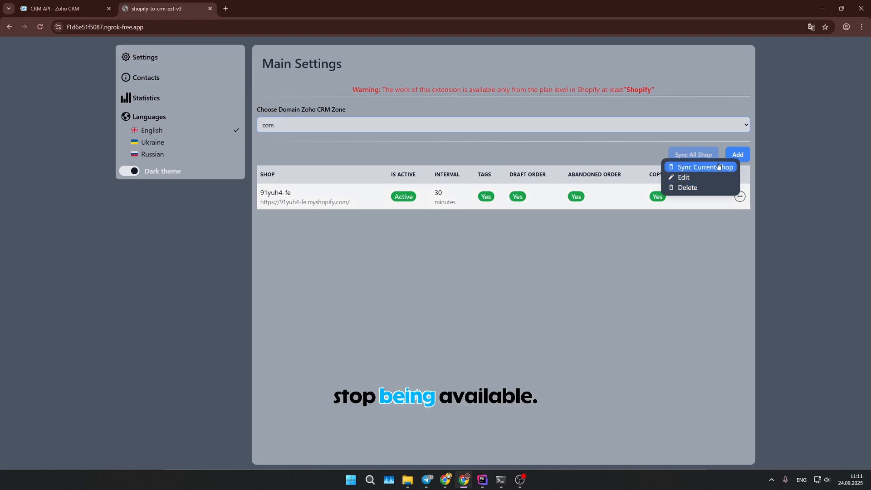
left_click(779, 254)
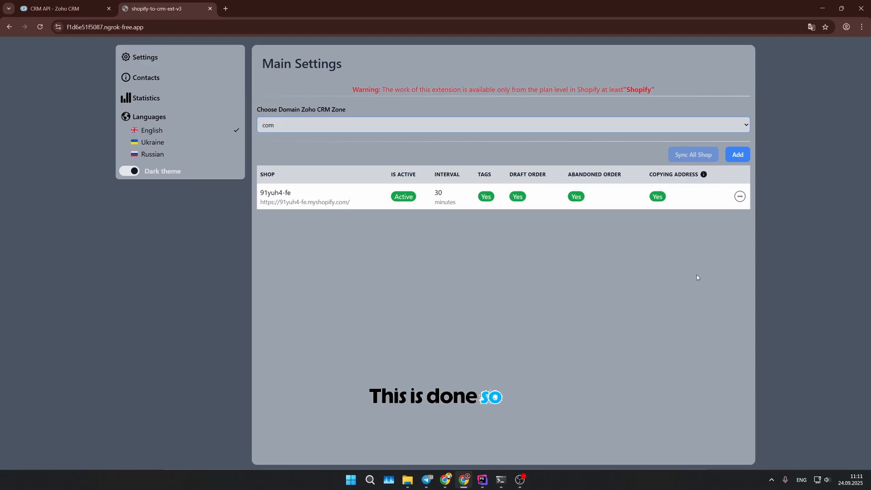